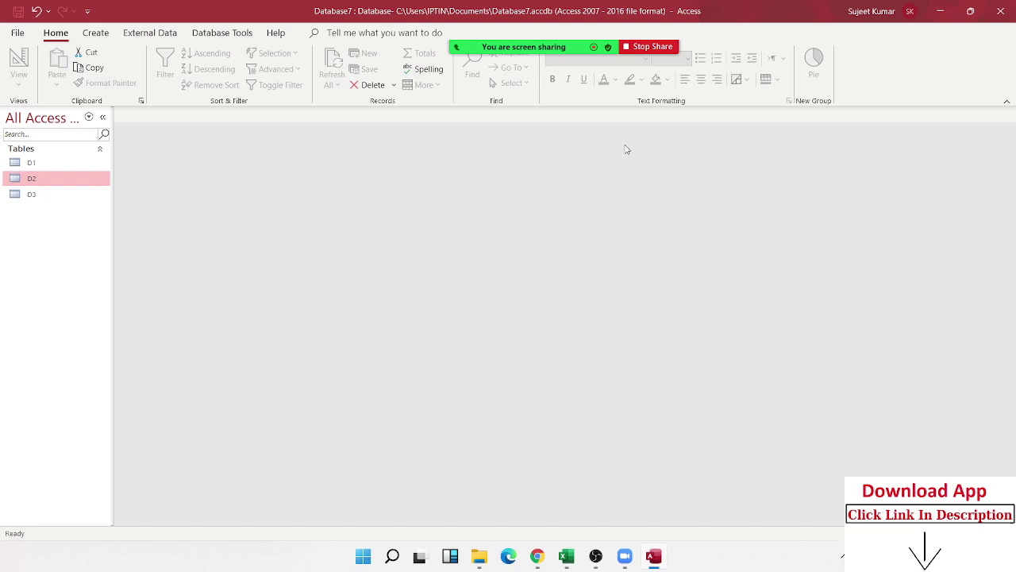
# Step: Open table D2 to look over its columns, then close it
pyautogui.click(94, 34)
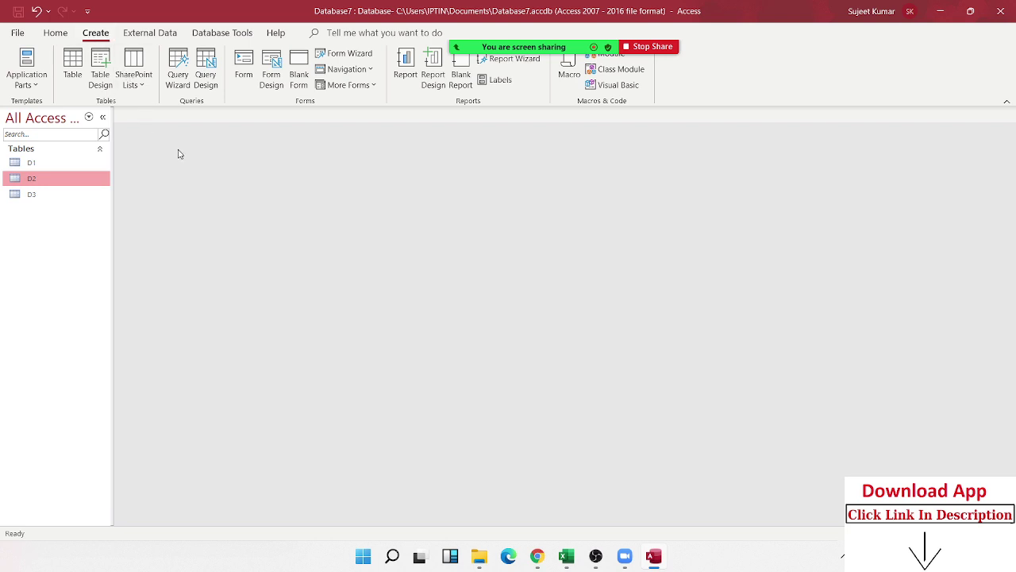
pyautogui.doubleClick(29, 179)
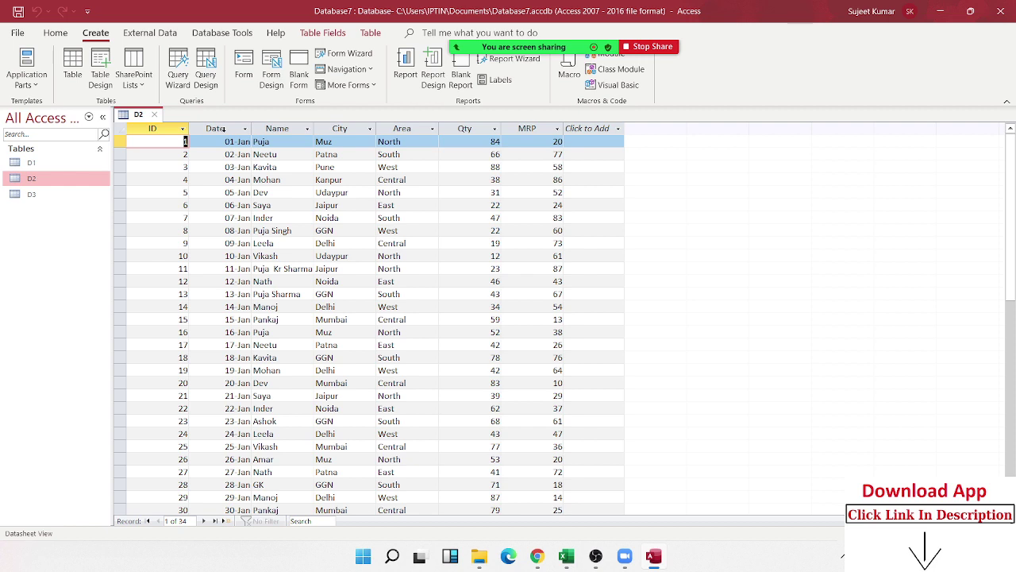
pyautogui.click(227, 129)
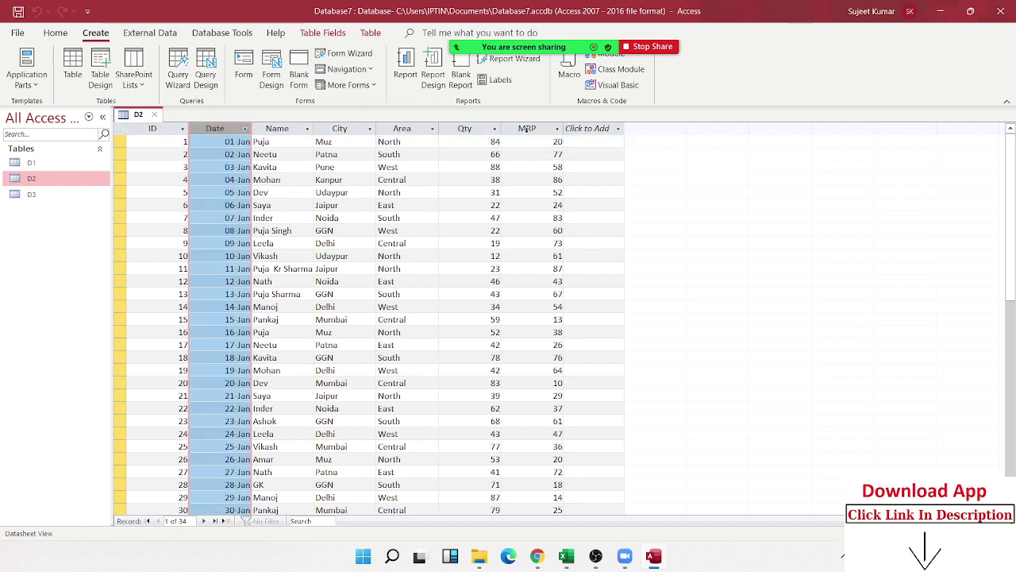
pyautogui.moveTo(526, 129); pyautogui.dragTo(181, 123)
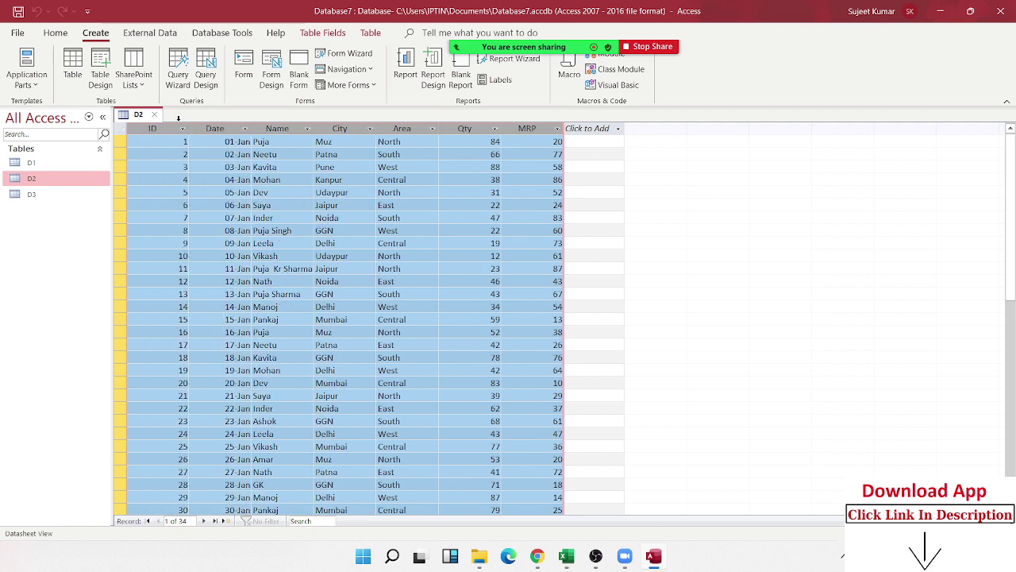
pyautogui.click(370, 129)
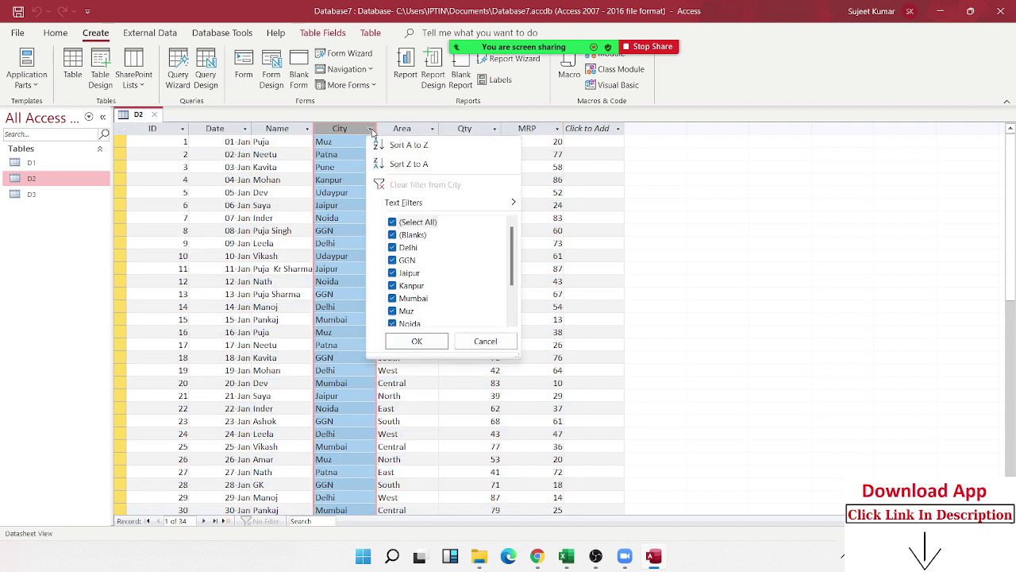
pyautogui.click(577, 140)
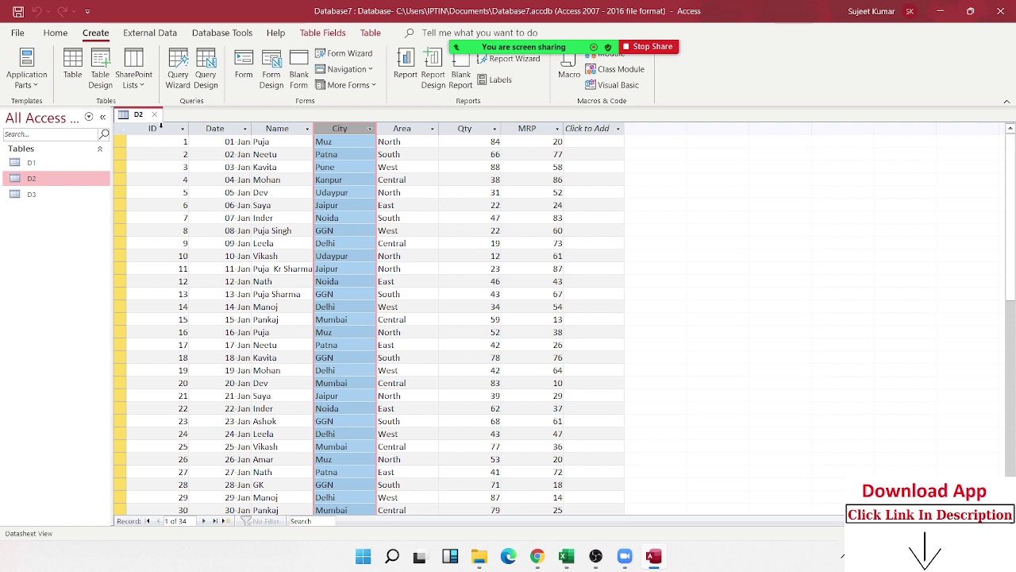
pyautogui.click(155, 115)
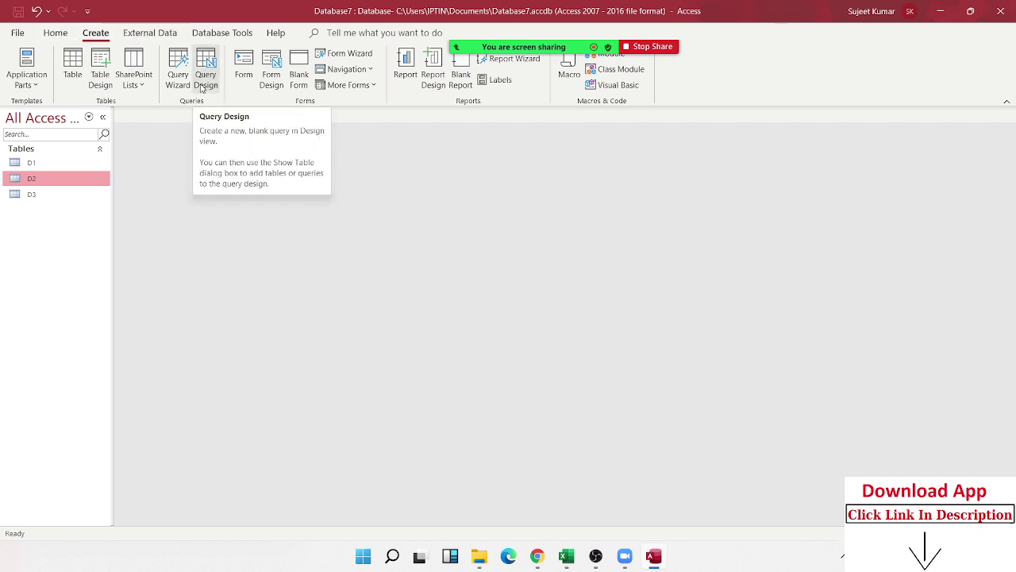
# Step: Start a blank query design and add table D2 as its source
pyautogui.click(202, 88)
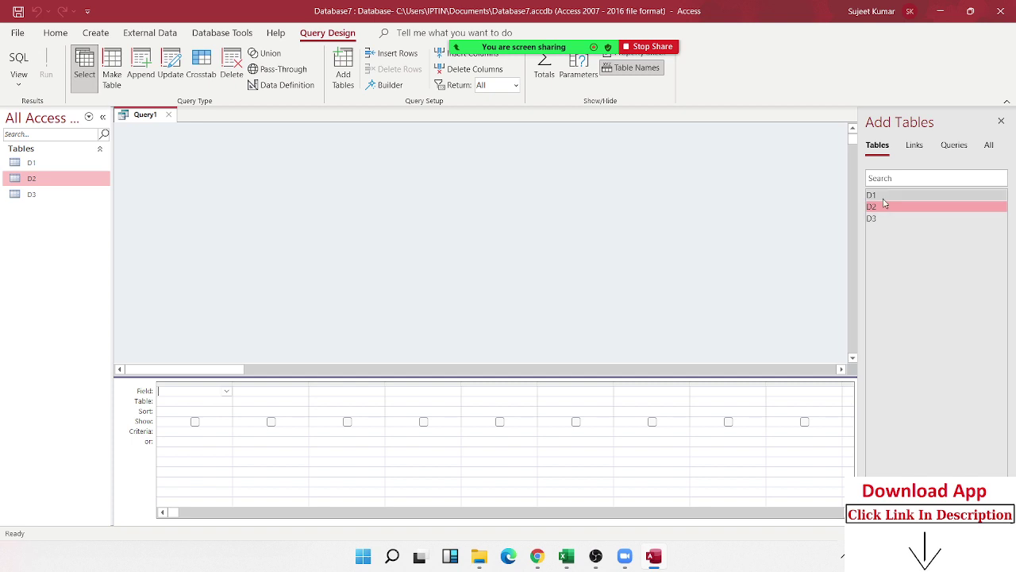
pyautogui.click(643, 235)
pyautogui.moveTo(894, 205)
pyautogui.mouseDown()
pyautogui.moveTo(336, 203)
pyautogui.moveTo(164, 156)
pyautogui.mouseUp()
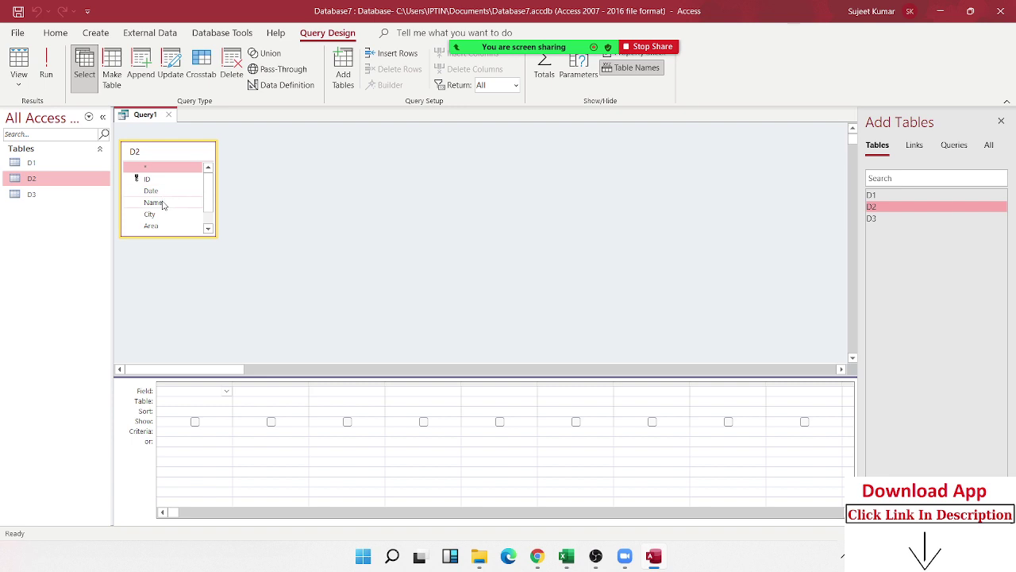
pyautogui.click(166, 202)
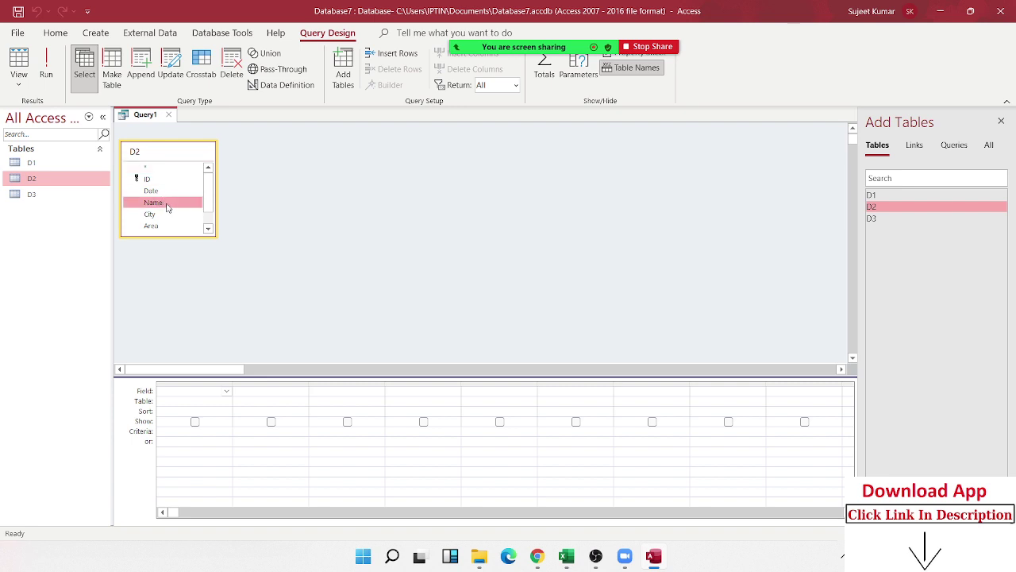
# Step: Place D2's Name, City, Area, Qty and MRP fields in the first five grid columns
pyautogui.doubleClick(167, 203)
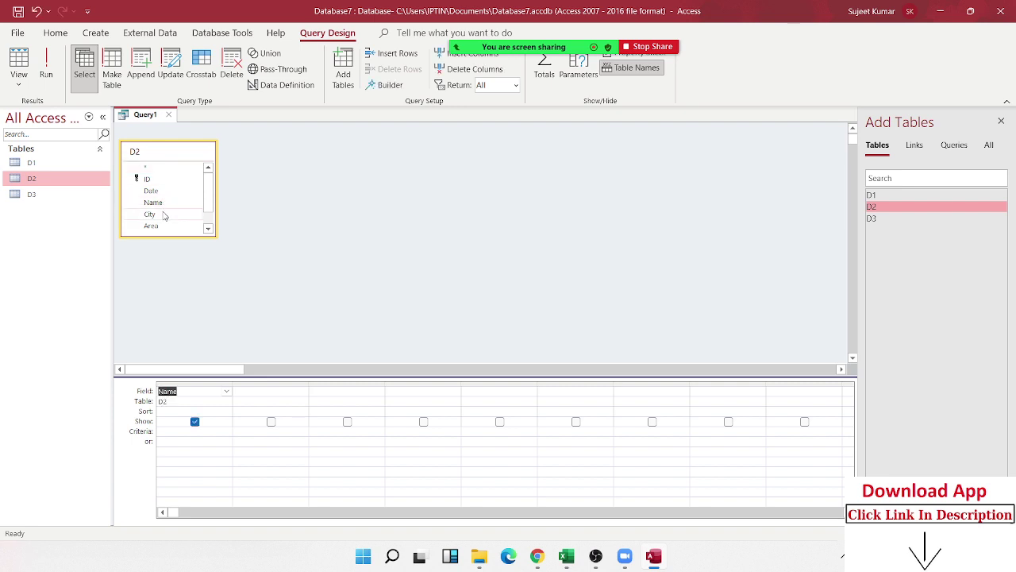
pyautogui.moveTo(164, 215); pyautogui.dragTo(267, 393)
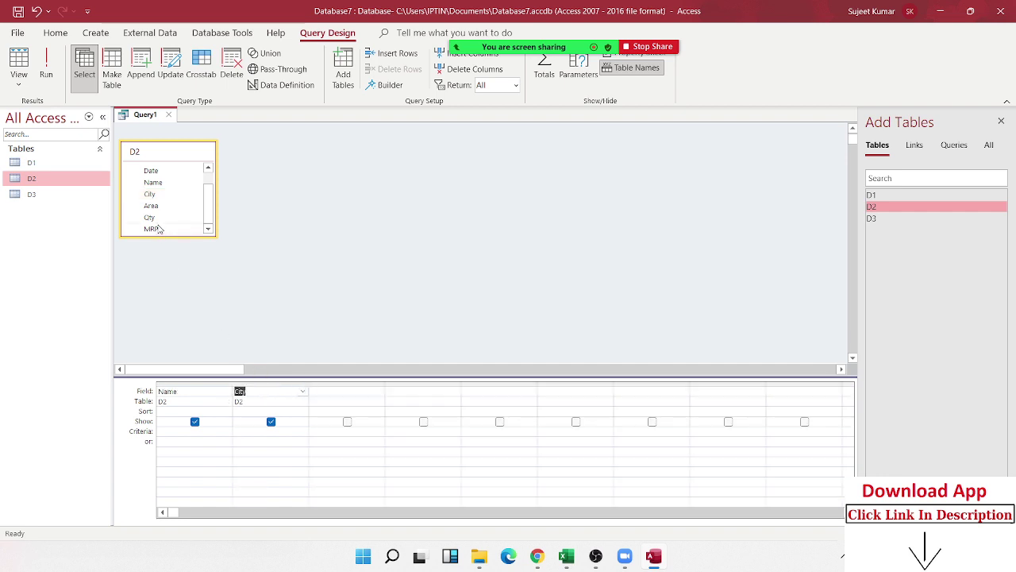
pyautogui.moveTo(156, 205); pyautogui.dragTo(347, 401)
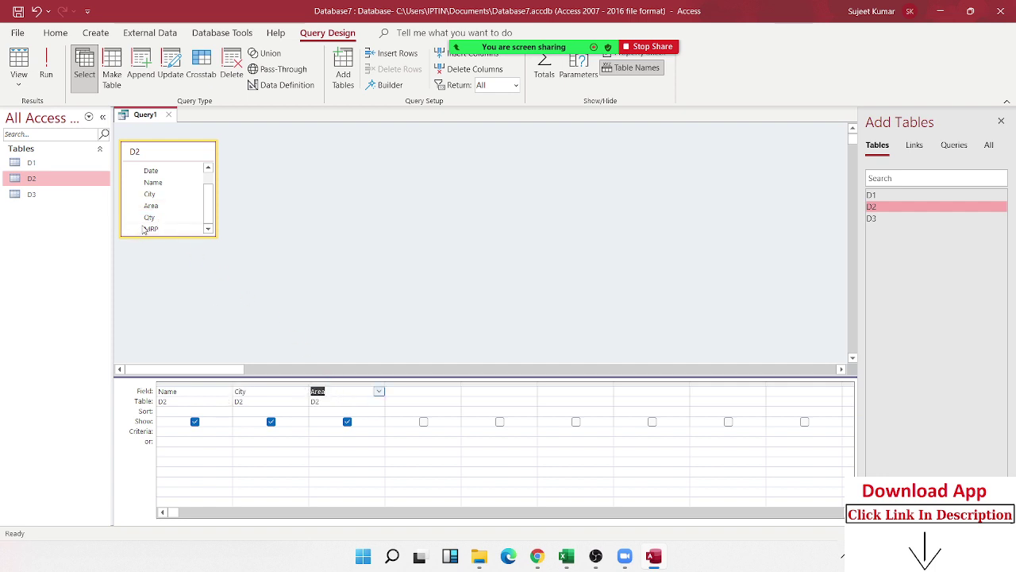
pyautogui.moveTo(149, 217); pyautogui.dragTo(402, 390)
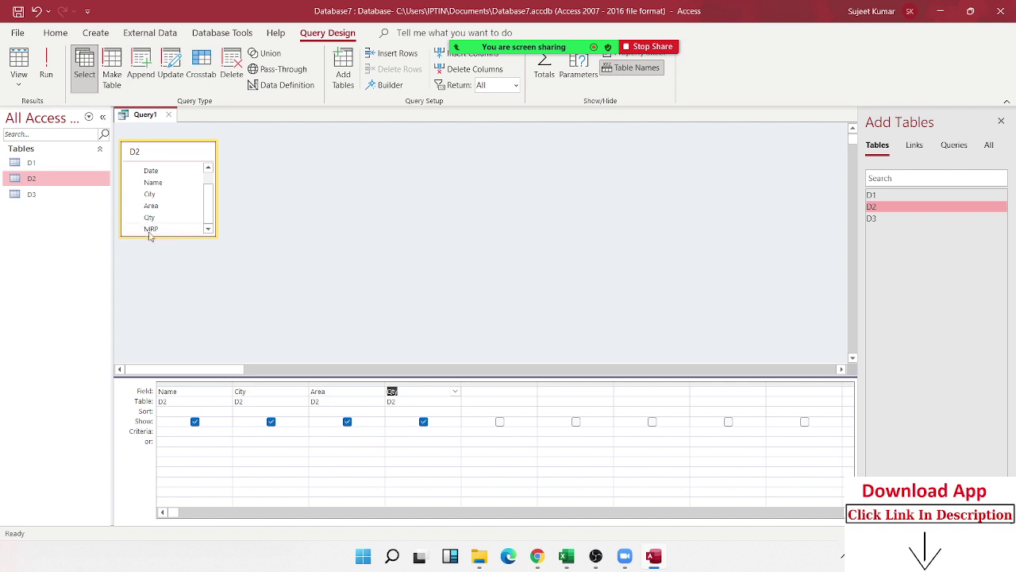
pyautogui.moveTo(150, 230)
pyautogui.mouseDown()
pyautogui.moveTo(366, 305)
pyautogui.moveTo(475, 400)
pyautogui.mouseUp()
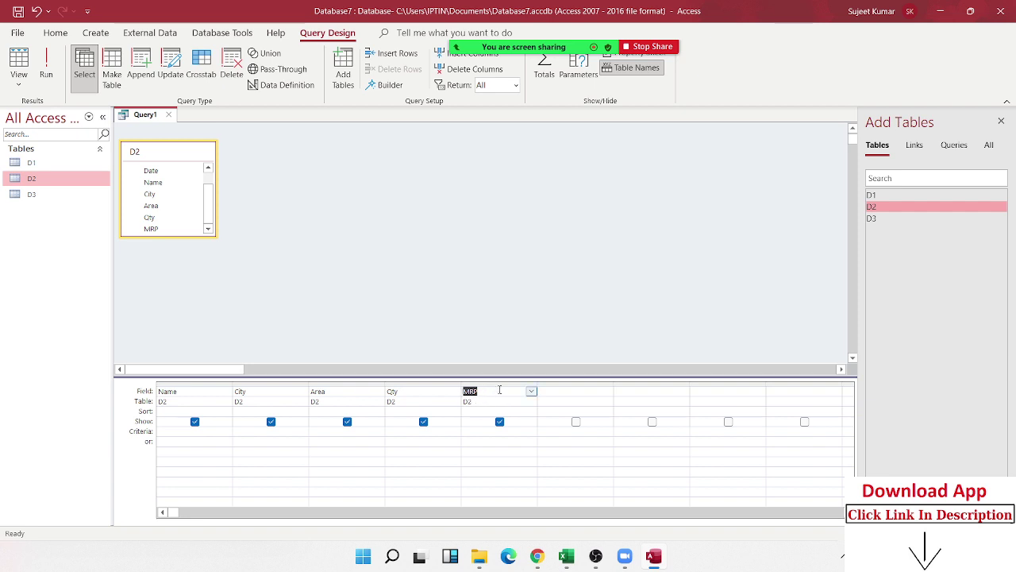
pyautogui.click(549, 398)
# Step: Enter Amt: [qty]*[mrp] in the sixth Field cell and confirm it in Zoom
pyautogui.write('Dmt')
pyautogui.write('[')
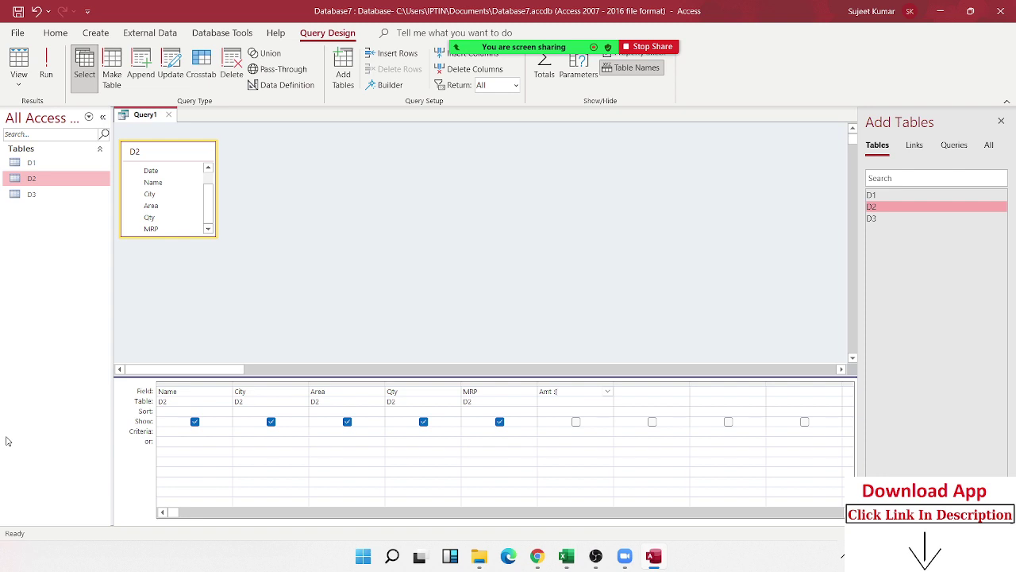
pyautogui.write('Qty')
pyautogui.write('*')
pyautogui.write('[m')
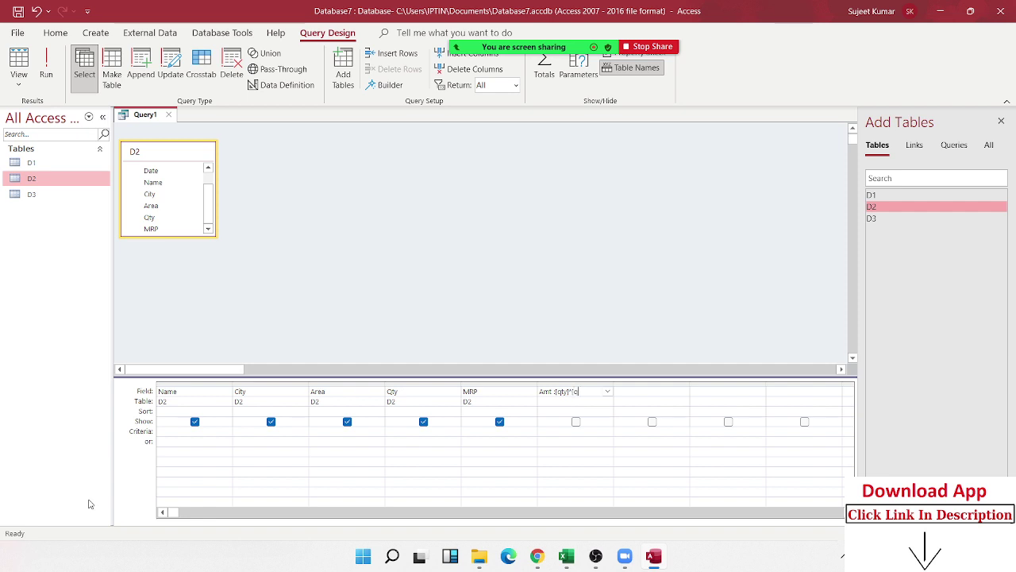
pyautogui.press('BackSpace')
pyautogui.press('BackSpace')
pyautogui.write('mrp')
pyautogui.rightClick(559, 393)
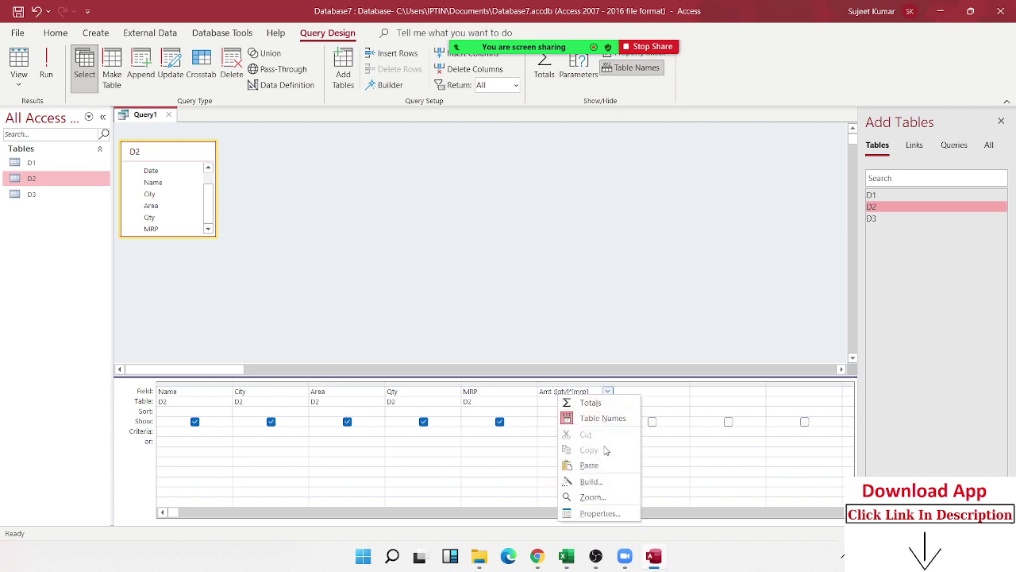
pyautogui.click(593, 497)
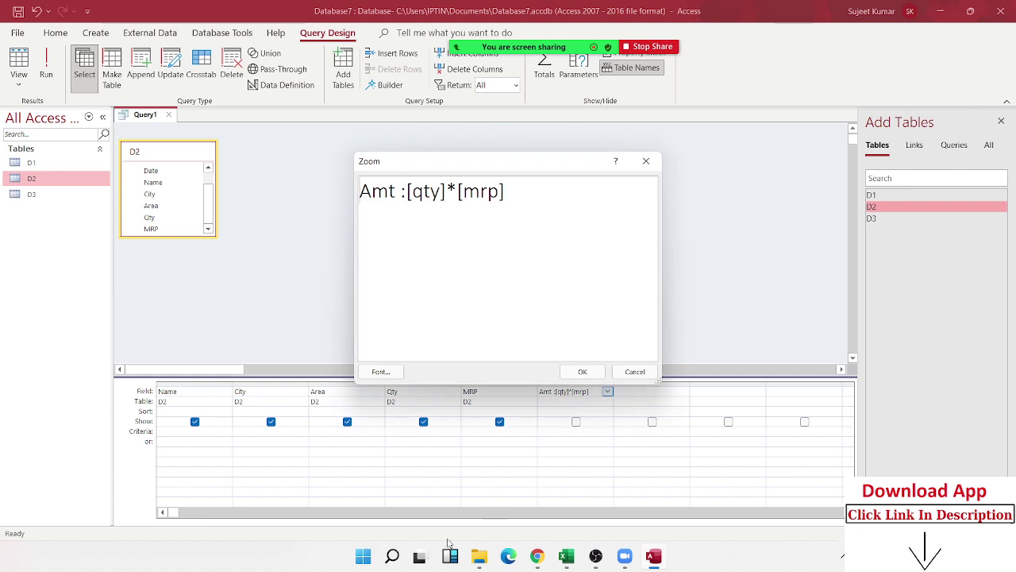
pyautogui.click(592, 370)
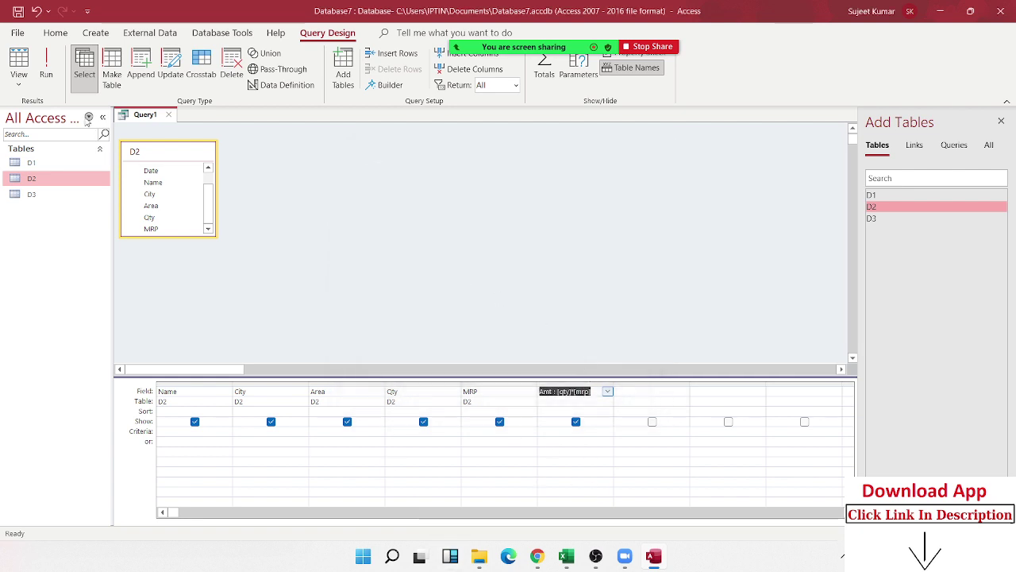
# Step: Close the query design and save it as Query1
pyautogui.click(169, 115)
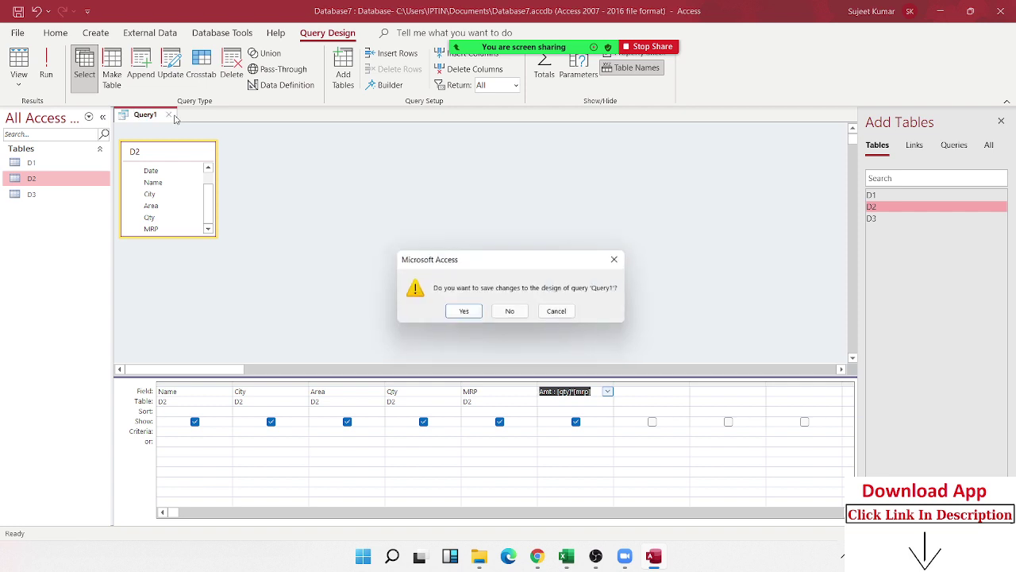
pyautogui.click(467, 314)
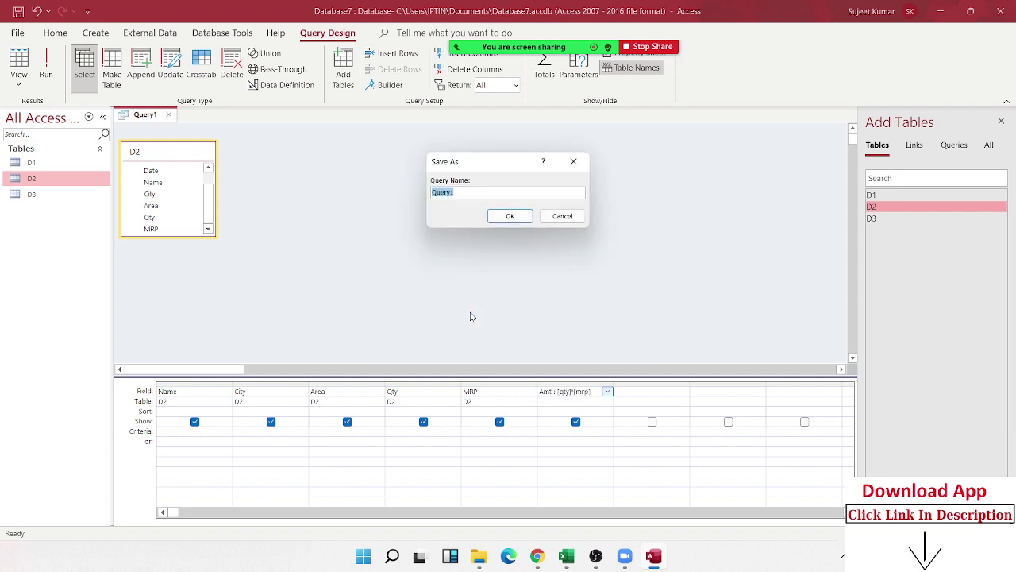
pyautogui.click(508, 217)
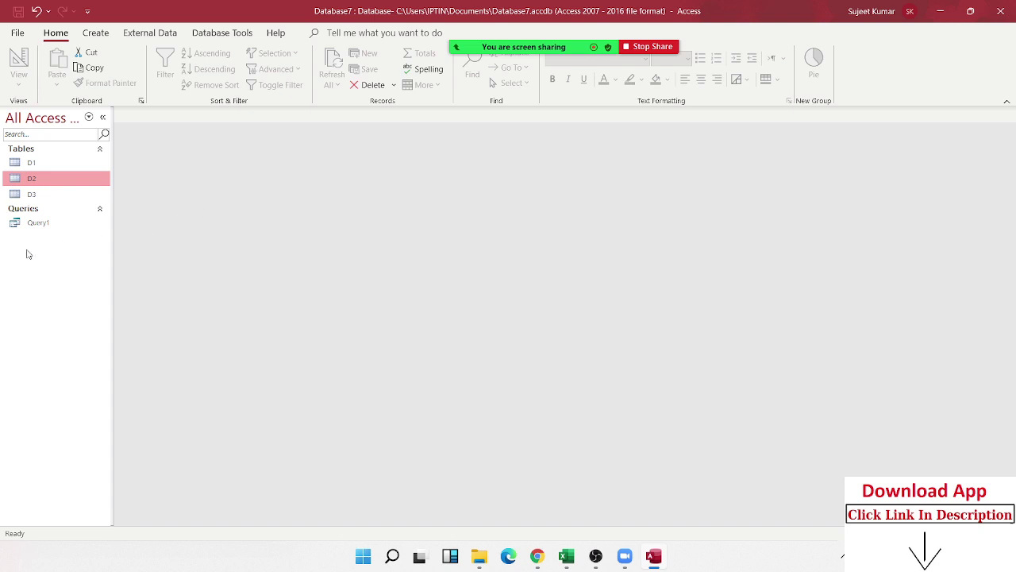
# Step: Open Query1's datasheet and review the Name through Amt columns
pyautogui.click(46, 226)
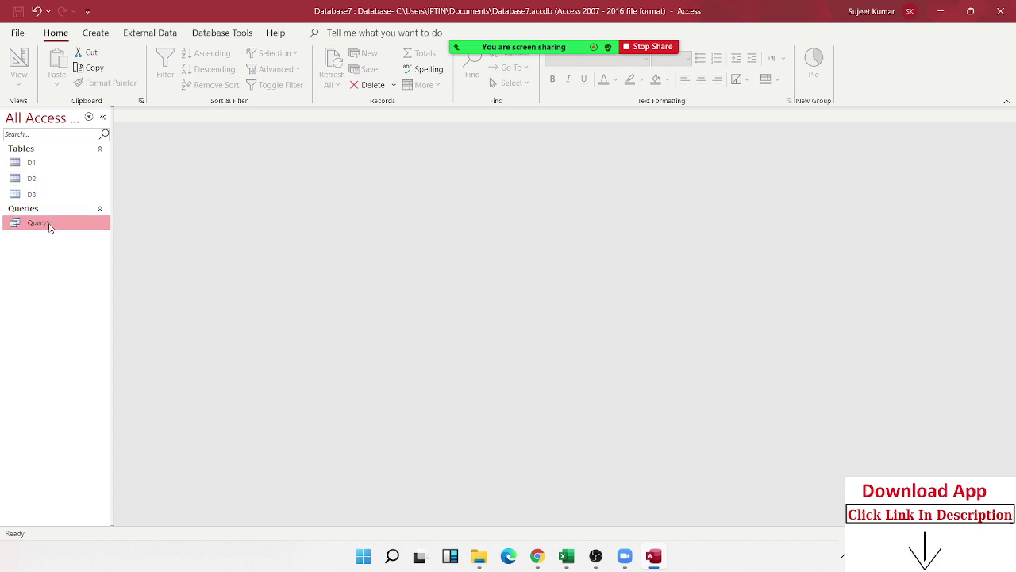
pyautogui.doubleClick(49, 226)
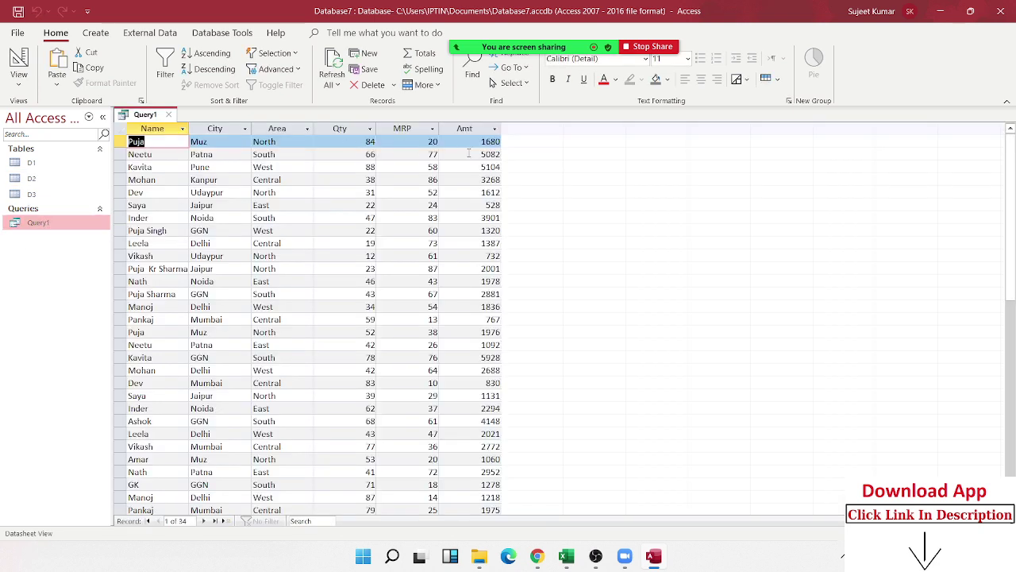
pyautogui.click(482, 132)
pyautogui.click(407, 129)
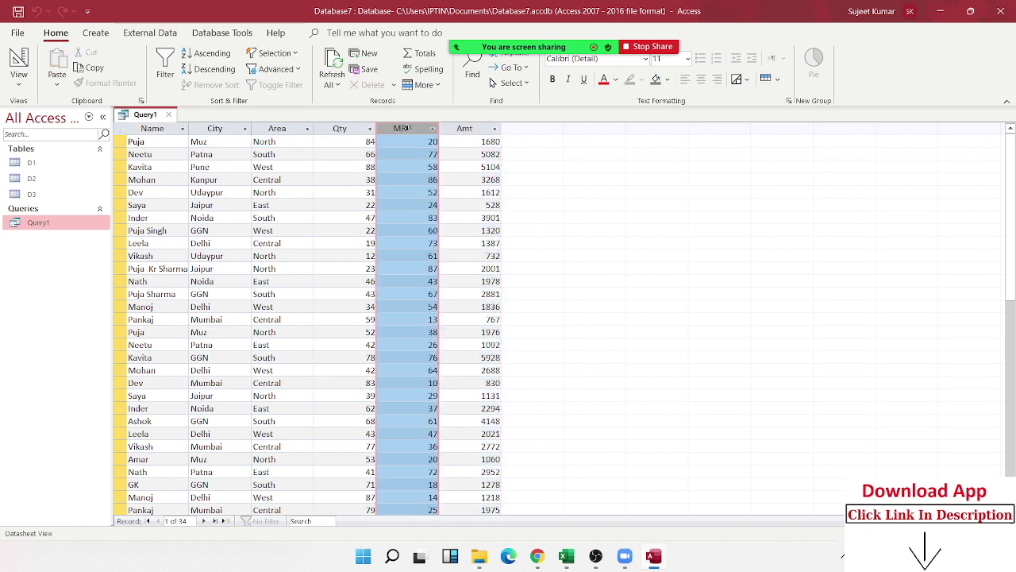
pyautogui.moveTo(149, 129); pyautogui.dragTo(449, 179)
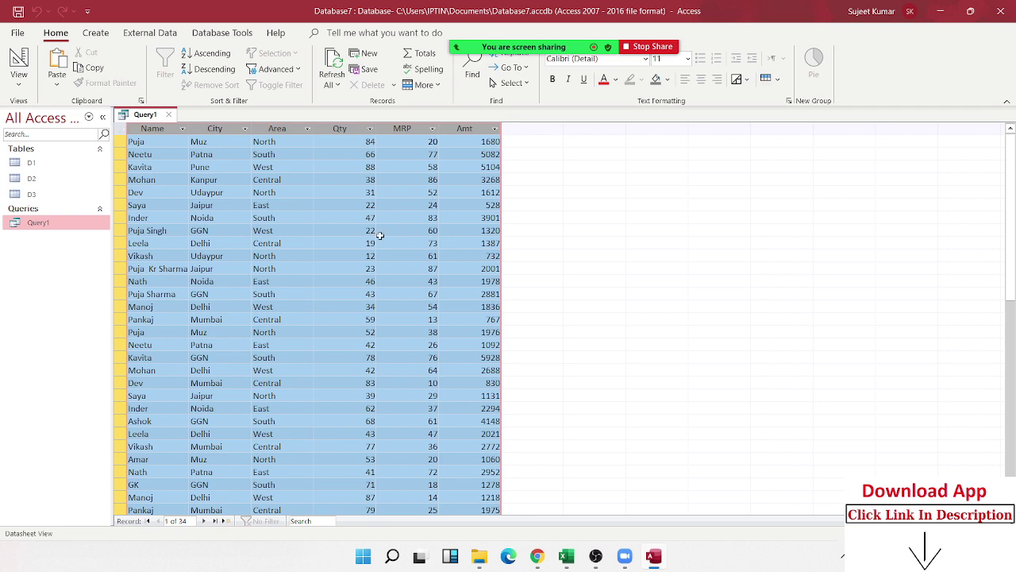
# Step: Reopen Query1 in design view and start a GST field based on Amt
pyautogui.click(169, 115)
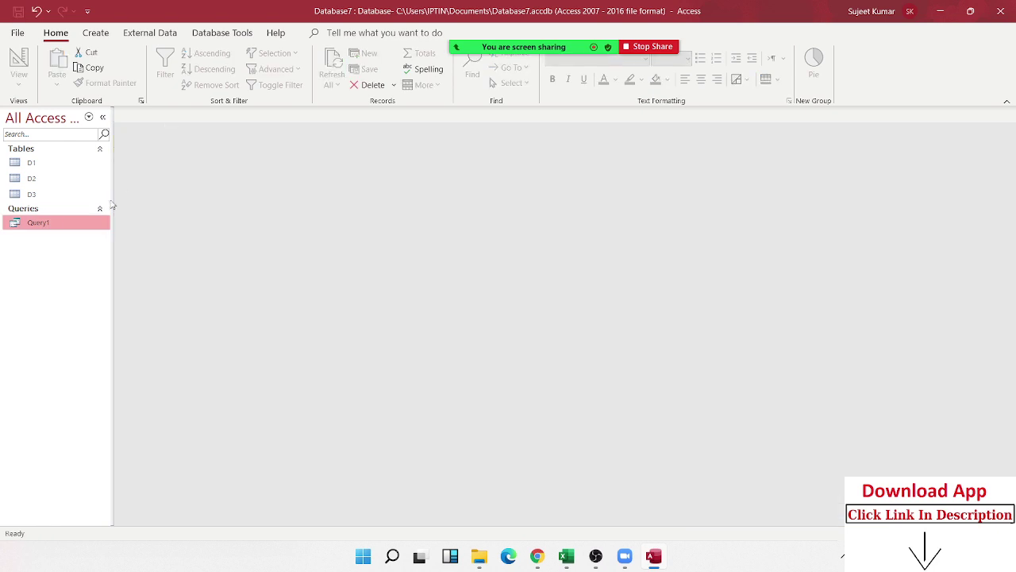
pyautogui.rightClick(69, 222)
pyautogui.click(123, 251)
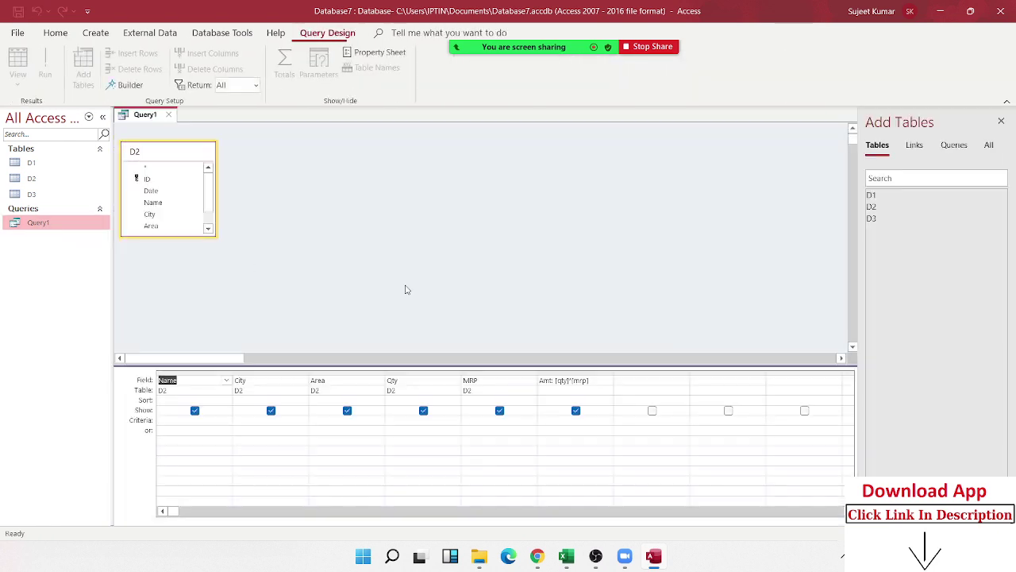
pyautogui.click(623, 379)
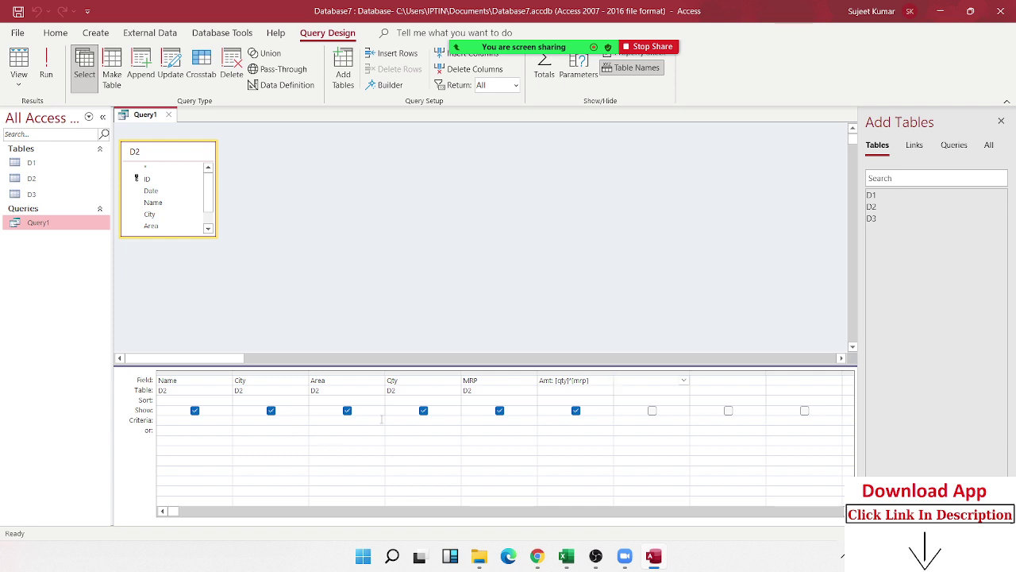
pyautogui.write('Am')
pyautogui.press('BackSpace')
pyautogui.press('BackSpace')
pyautogui.press('BackSpace')
pyautogui.write('GST ')
pyautogui.write(': [')
pyautogui.write('amt')
pyautogui.write(']*1')
pyautogui.write('8')
# Step: Fix the GST expression after a syntax error so it equals 18% of Amt
pyautogui.write('%')
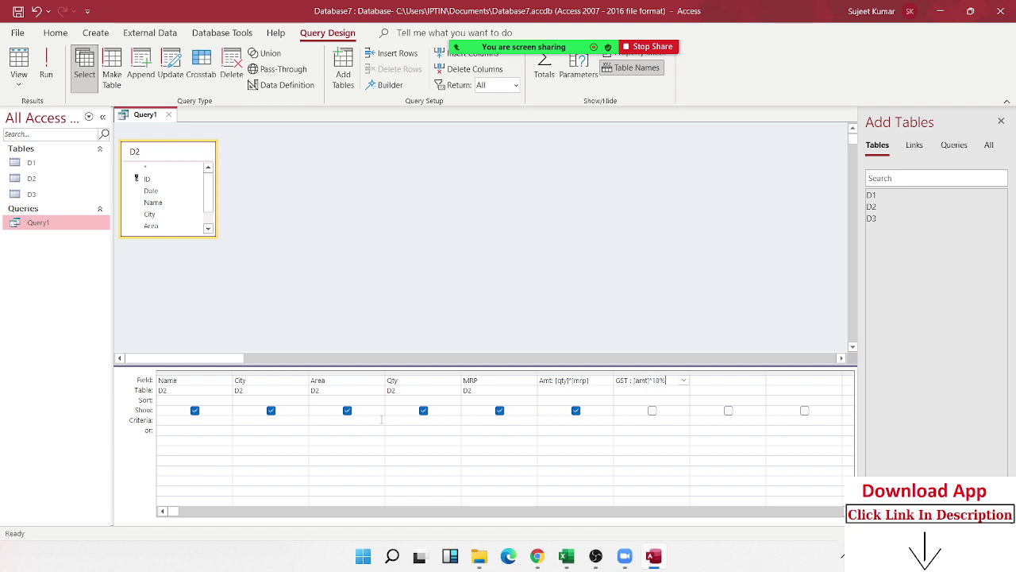
pyautogui.click(679, 397)
pyautogui.click(490, 325)
pyautogui.press('BackSpace')
pyautogui.press('BackSpace')
pyautogui.press('BackSpace')
pyautogui.write('1')
pyautogui.click(683, 391)
# Step: Save Query1 and check the new GST column in its datasheet
pyautogui.click(170, 115)
pyautogui.click(461, 312)
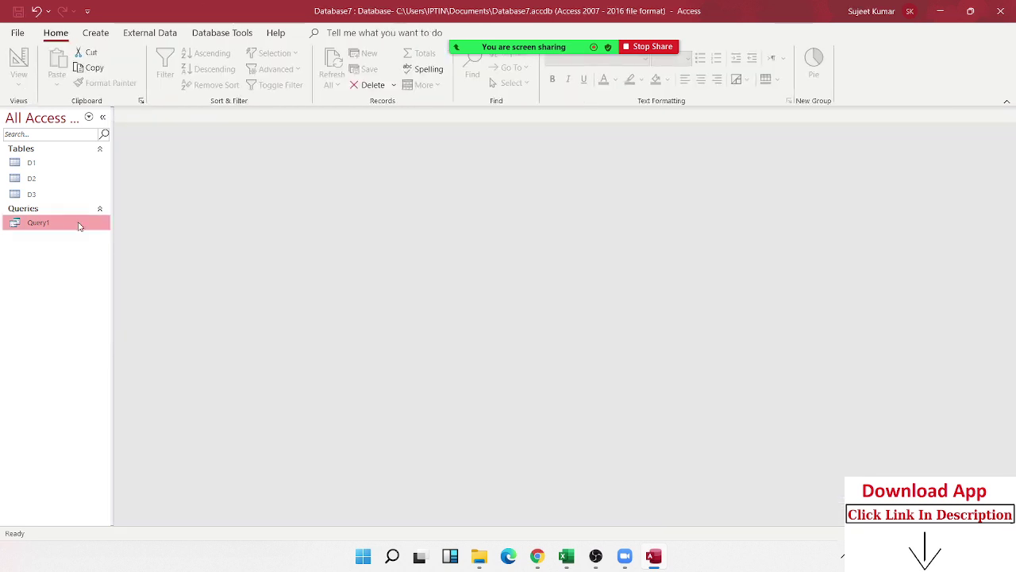
pyautogui.doubleClick(79, 222)
pyautogui.click(538, 128)
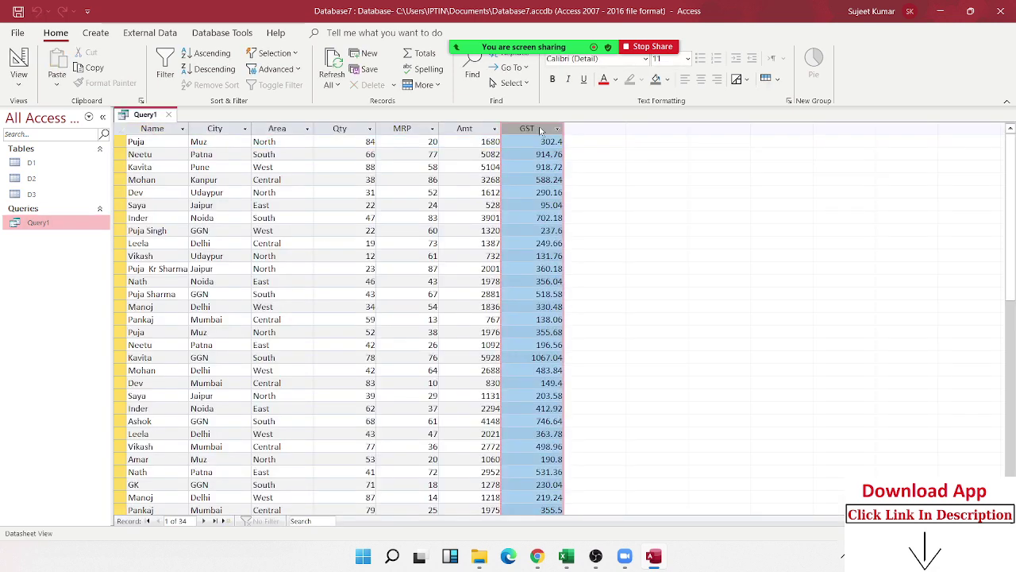
pyautogui.rightClick(48, 228)
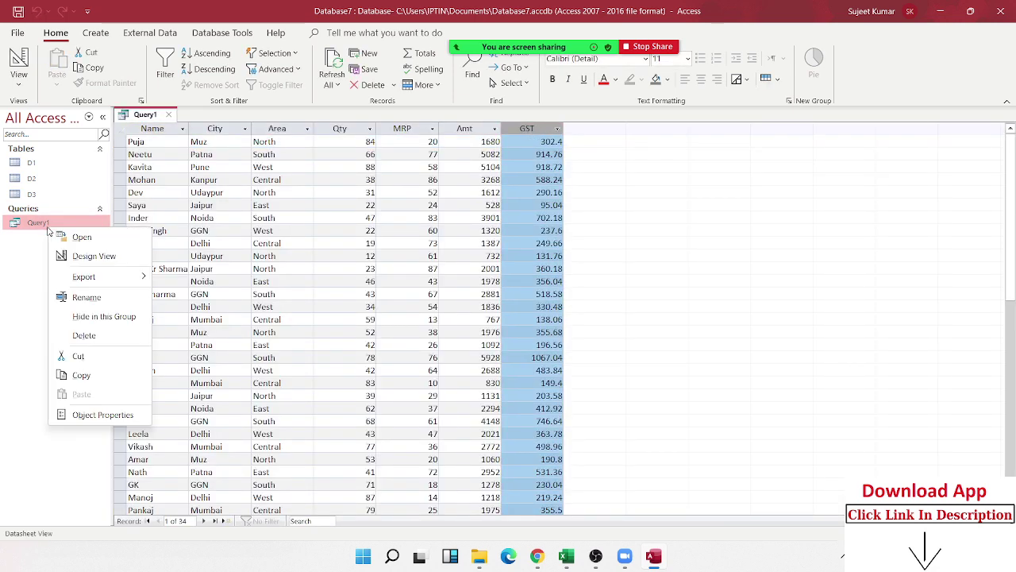
# Step: In design view, add the calculated field Total: [amt]+[gst]
pyautogui.click(94, 256)
pyautogui.click(701, 368)
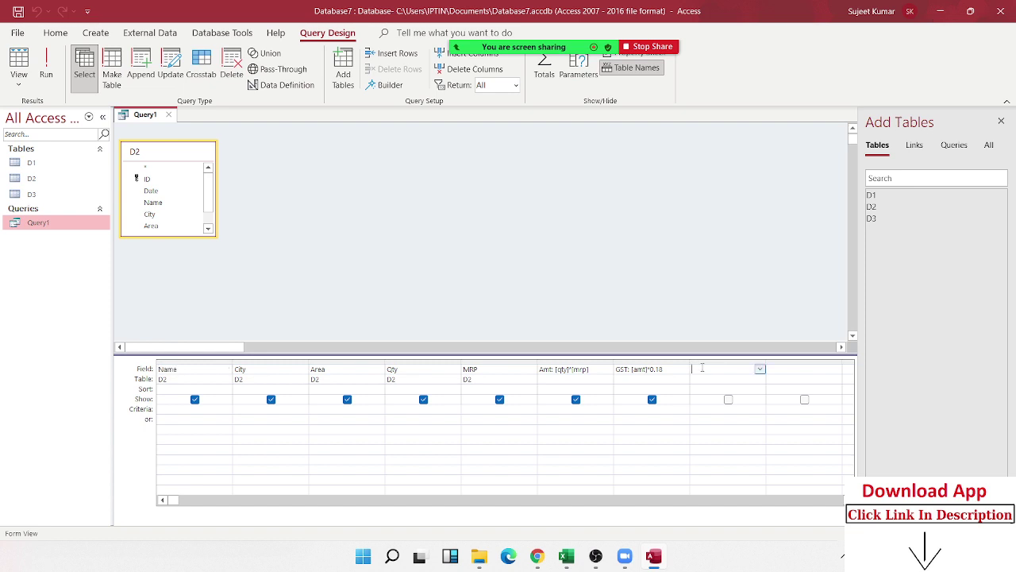
pyautogui.write('Total')
pyautogui.write(' : [a')
pyautogui.write('mt]+[')
pyautogui.write('g')
pyautogui.write('st')
pyautogui.click(746, 451)
# Step: Save Query1, check the Total results, and return to design view
pyautogui.click(168, 115)
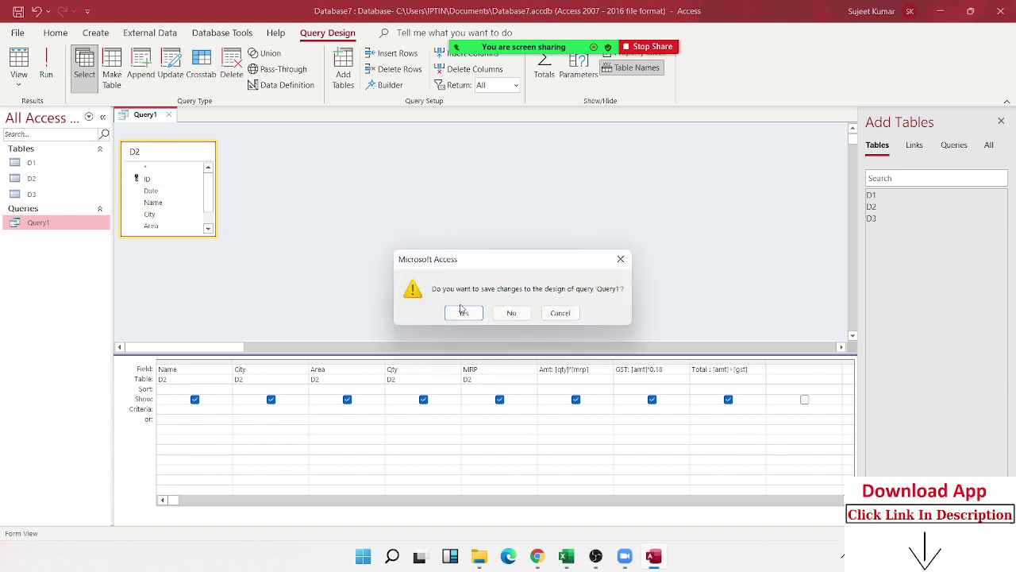
pyautogui.click(464, 310)
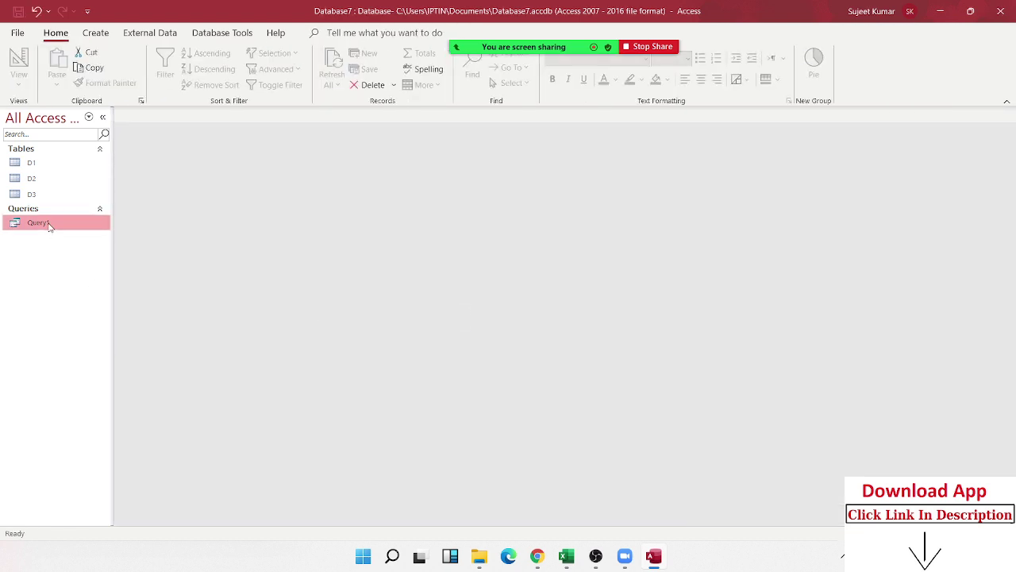
pyautogui.doubleClick(51, 225)
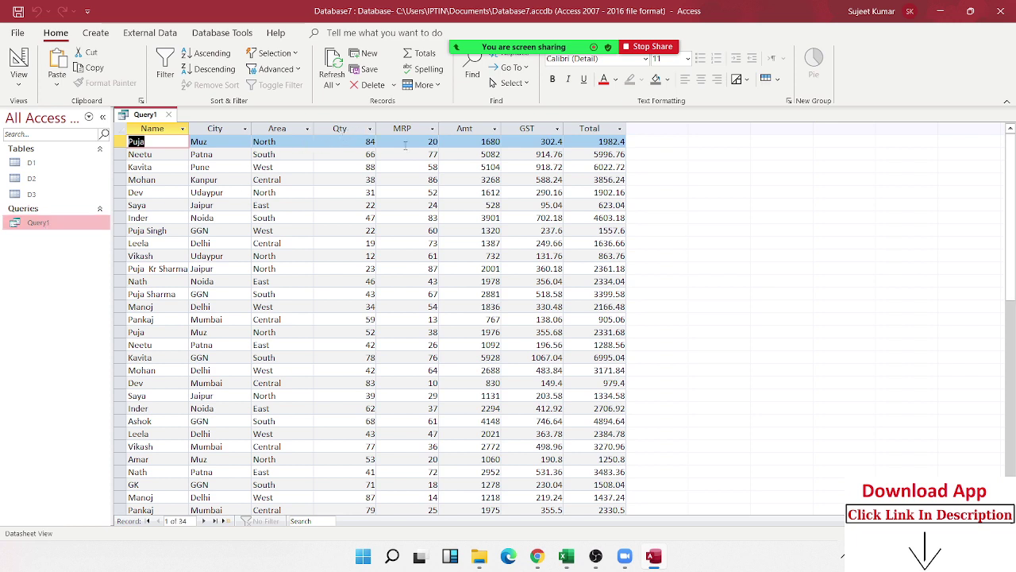
pyautogui.rightClick(37, 228)
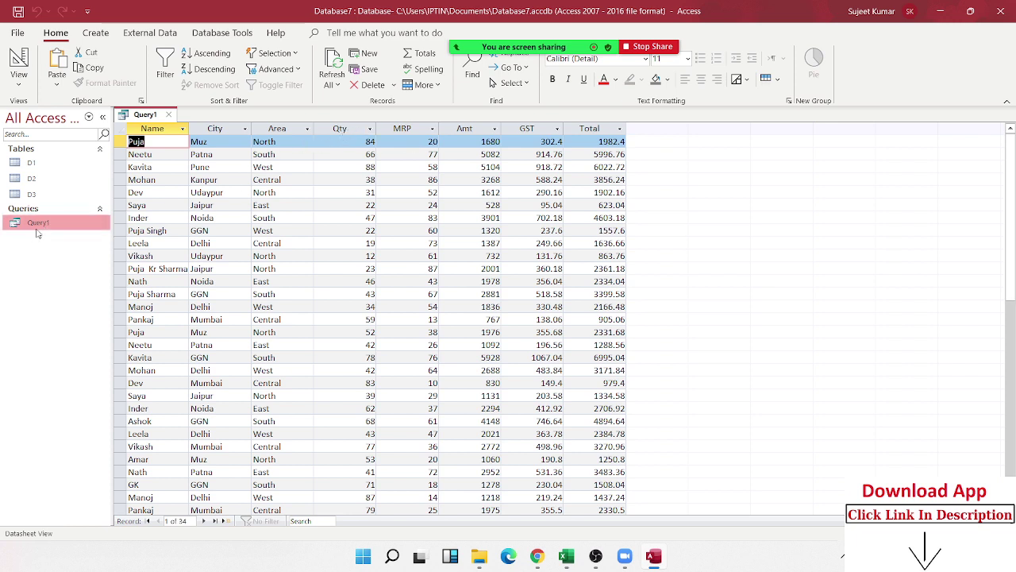
pyautogui.click(71, 258)
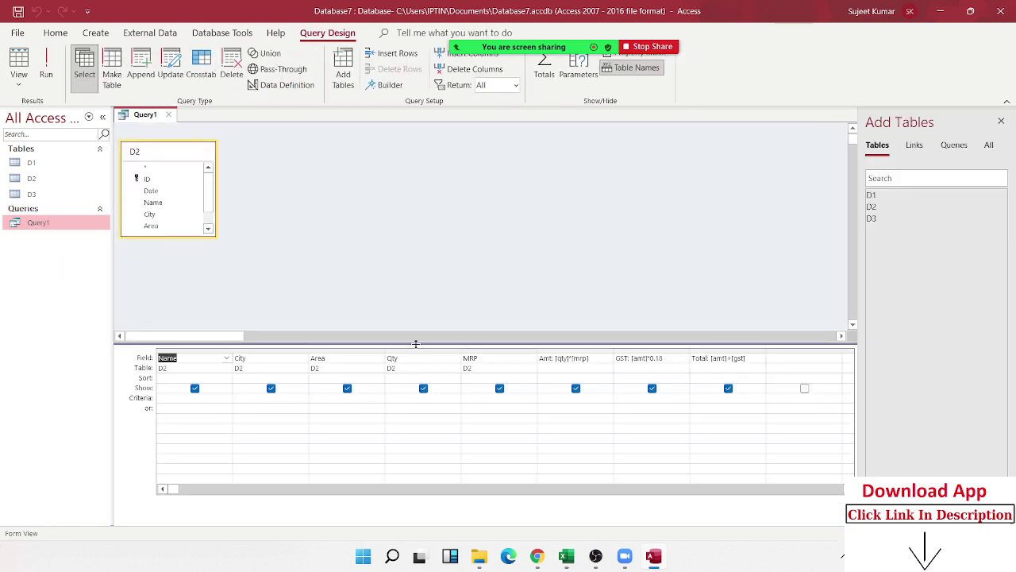
# Step: Untick Show for the Qty and MRP columns
pyautogui.moveTo(415, 351); pyautogui.dragTo(466, 350)
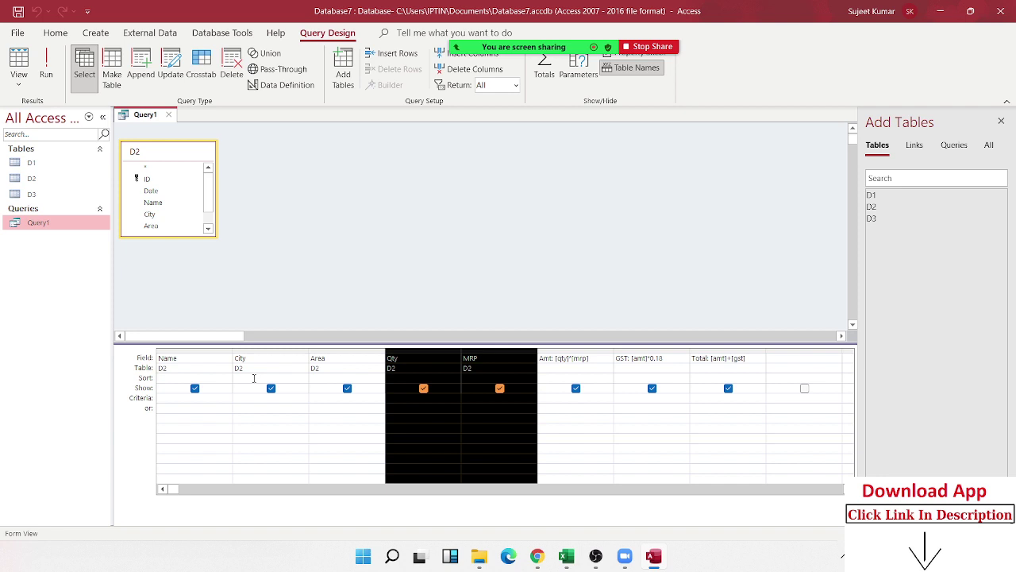
pyautogui.click(140, 395)
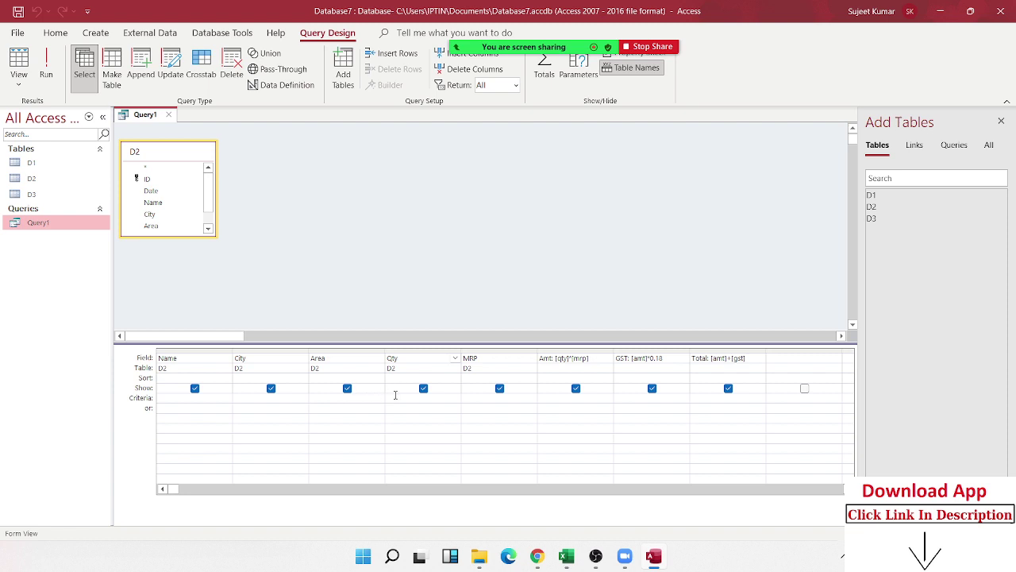
pyautogui.click(423, 388)
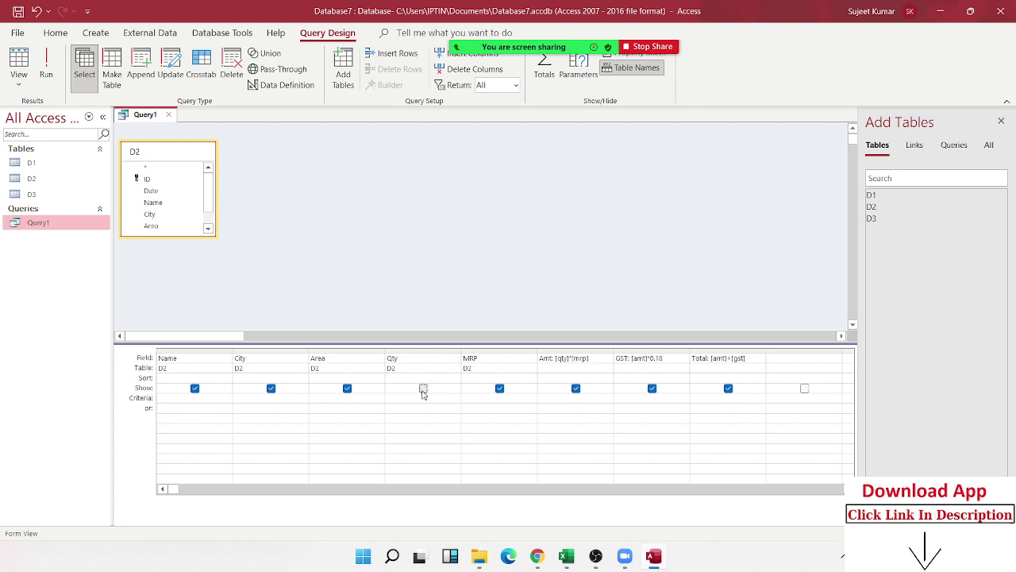
pyautogui.click(500, 388)
# Step: Save Query1, view its six-column results, and close the datasheet
pyautogui.click(169, 115)
pyautogui.click(466, 315)
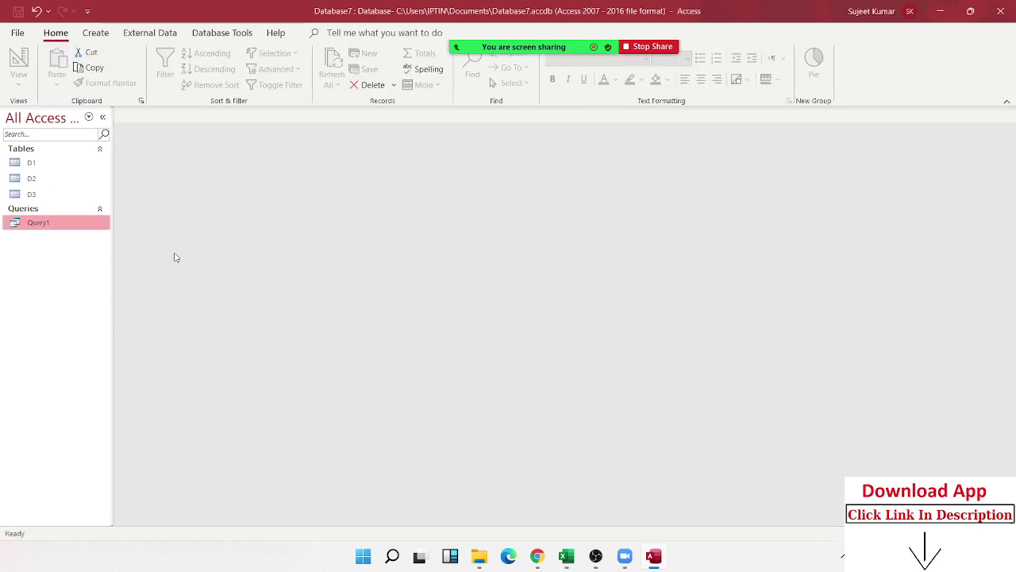
pyautogui.doubleClick(67, 225)
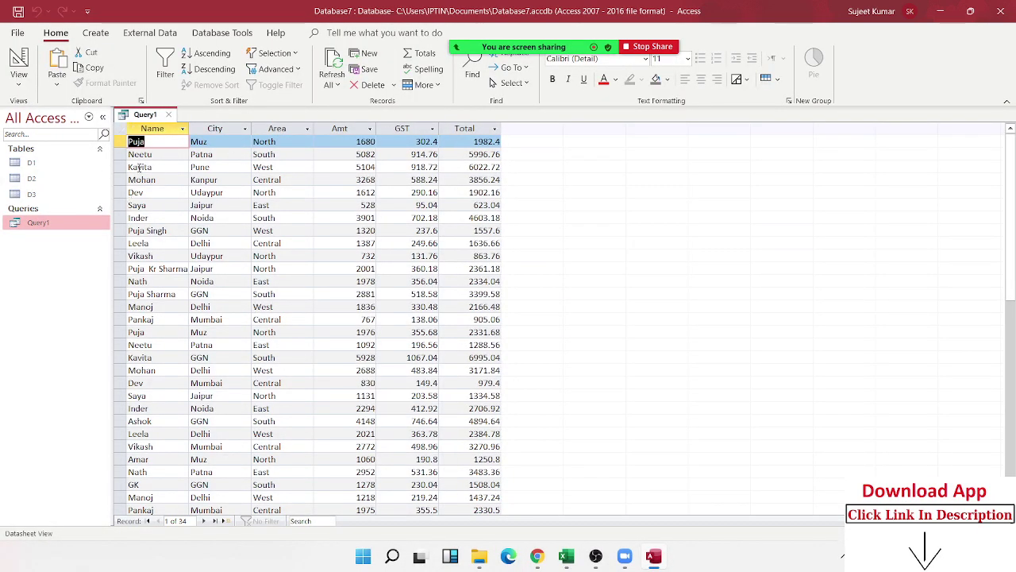
pyautogui.click(168, 114)
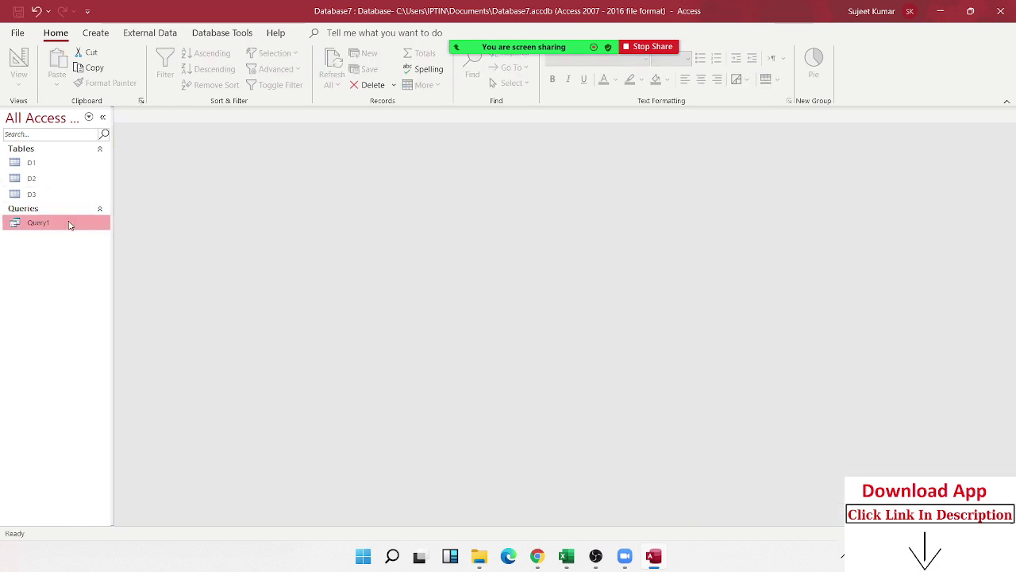
# Step: Set the Name column's sort to Ascending in Query1's design
pyautogui.rightClick(69, 222)
pyautogui.click(115, 251)
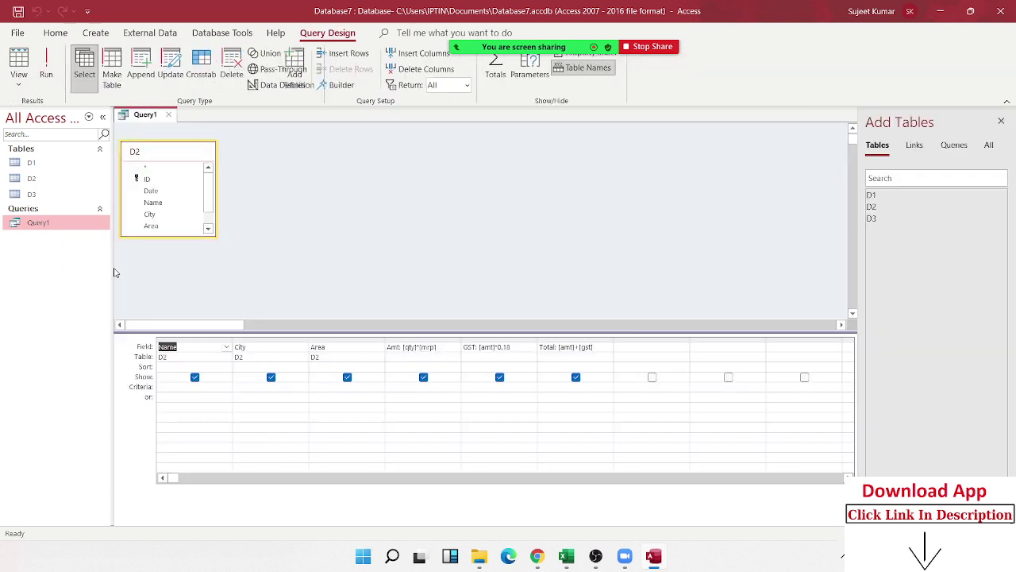
pyautogui.click(226, 366)
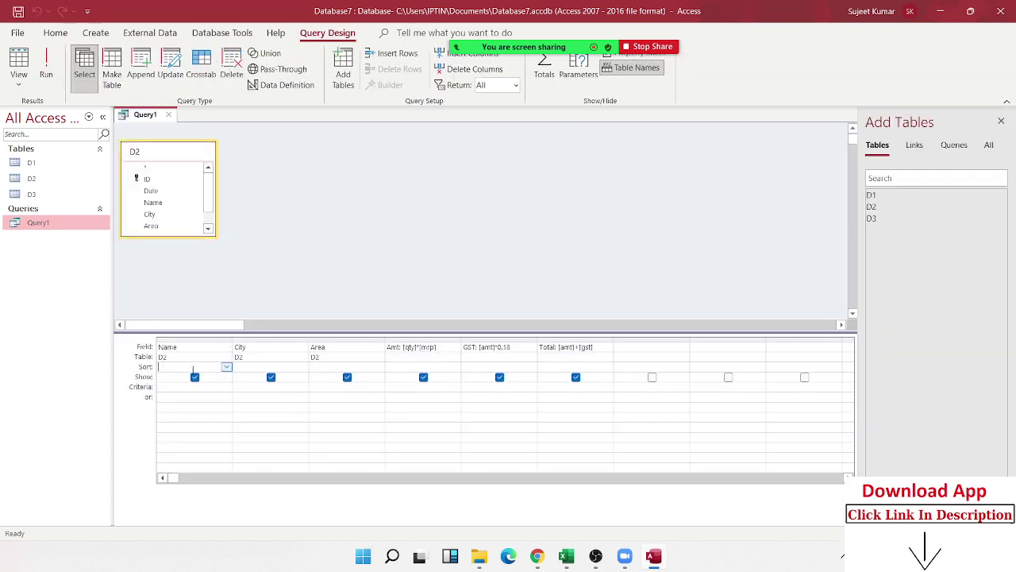
pyautogui.click(227, 367)
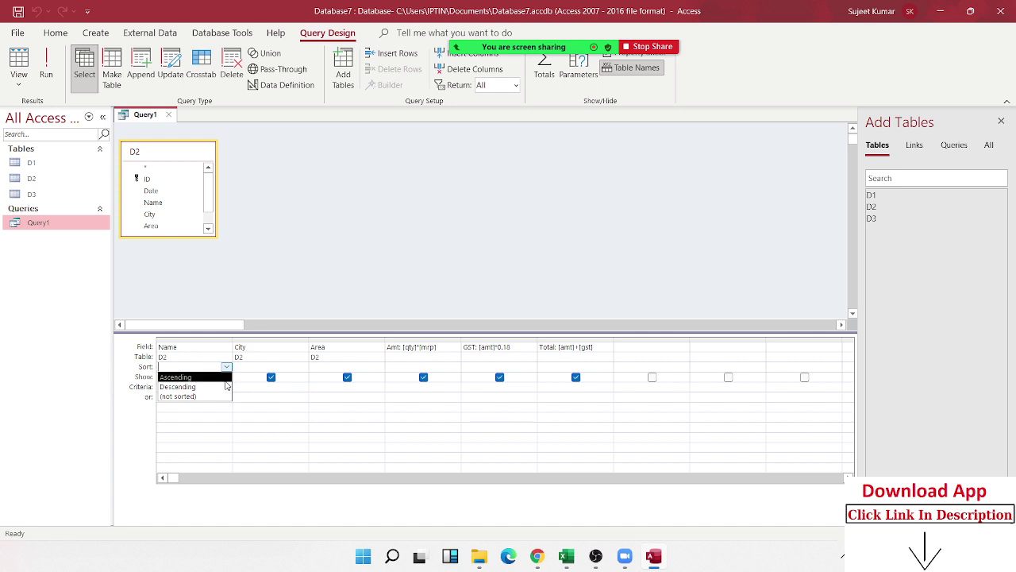
pyautogui.click(226, 382)
pyautogui.click(228, 395)
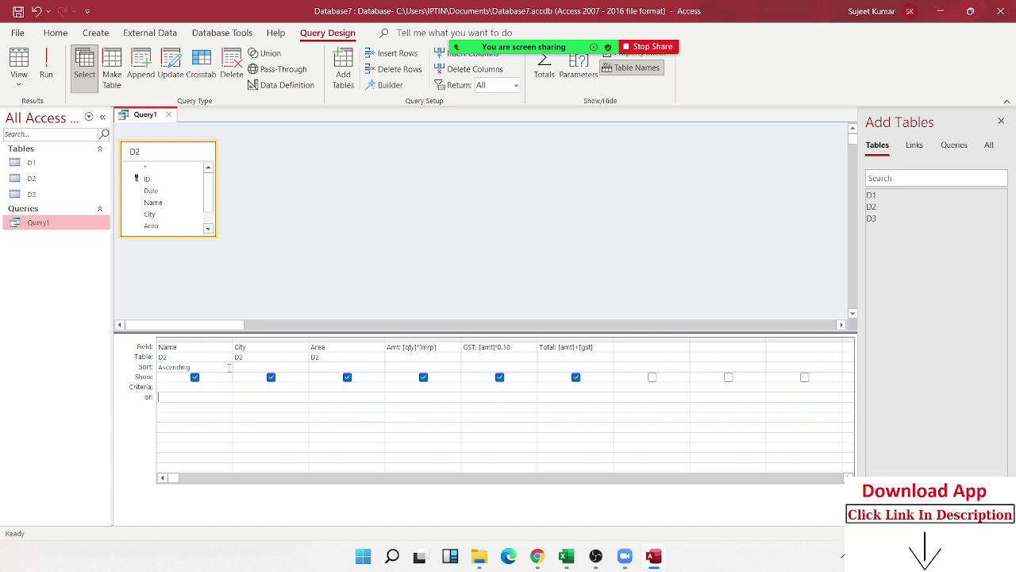
# Step: Save Query1, confirm the 34 records list alphabetically by Name, then close them
pyautogui.click(169, 115)
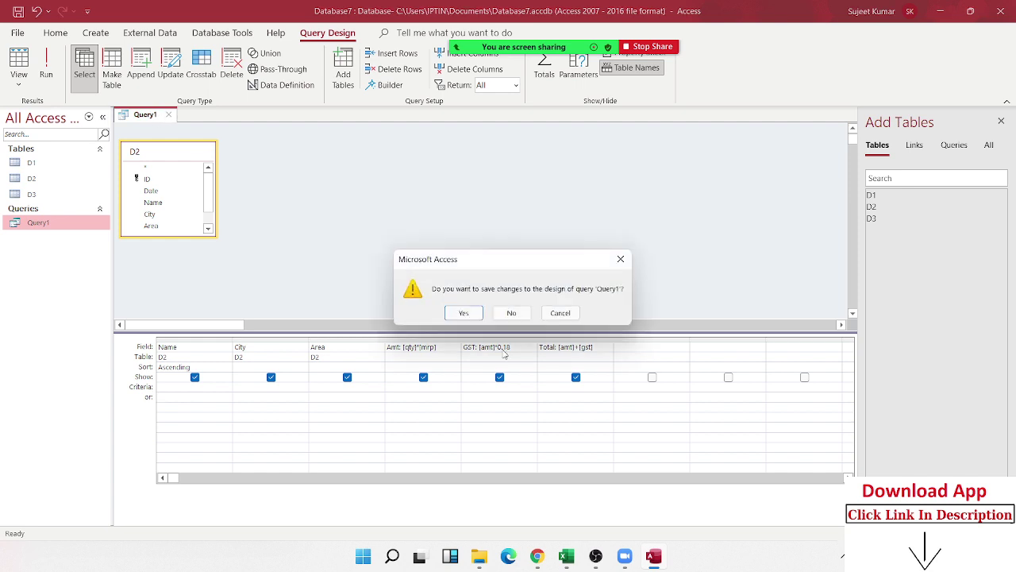
pyautogui.click(462, 312)
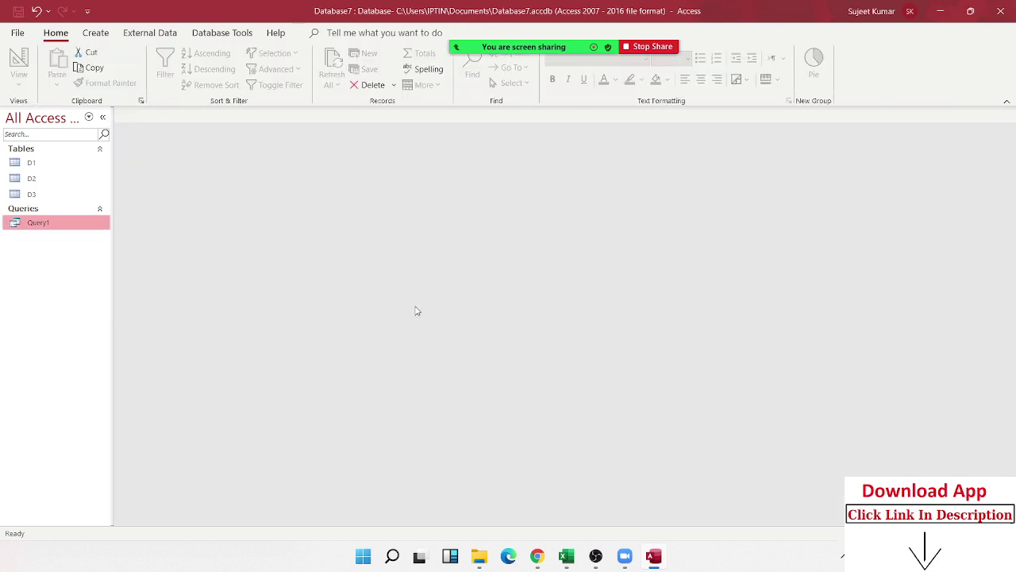
pyautogui.doubleClick(59, 228)
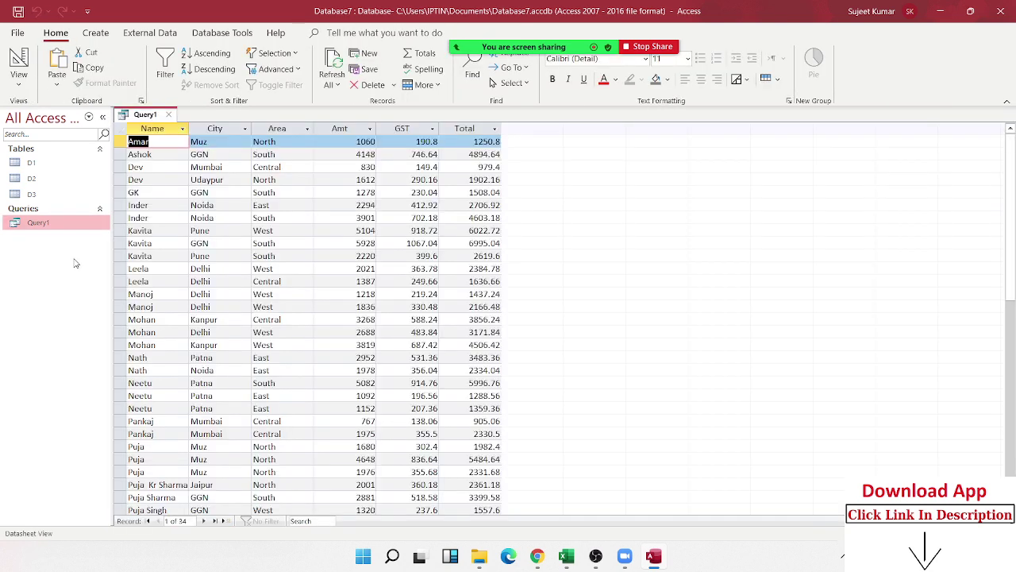
pyautogui.click(182, 166)
pyautogui.click(171, 230)
pyautogui.click(163, 281)
pyautogui.click(158, 306)
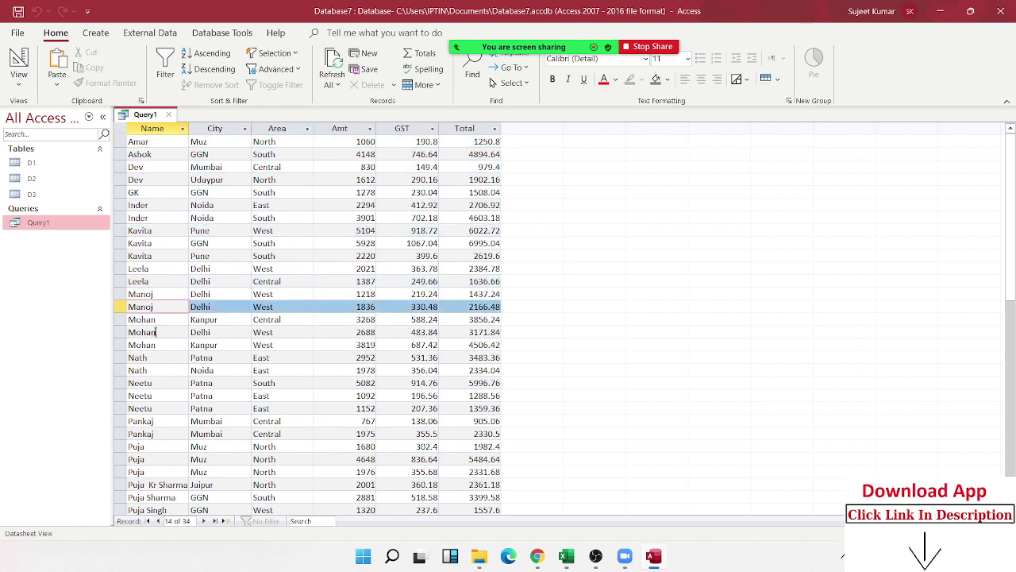
pyautogui.click(152, 357)
pyautogui.click(150, 370)
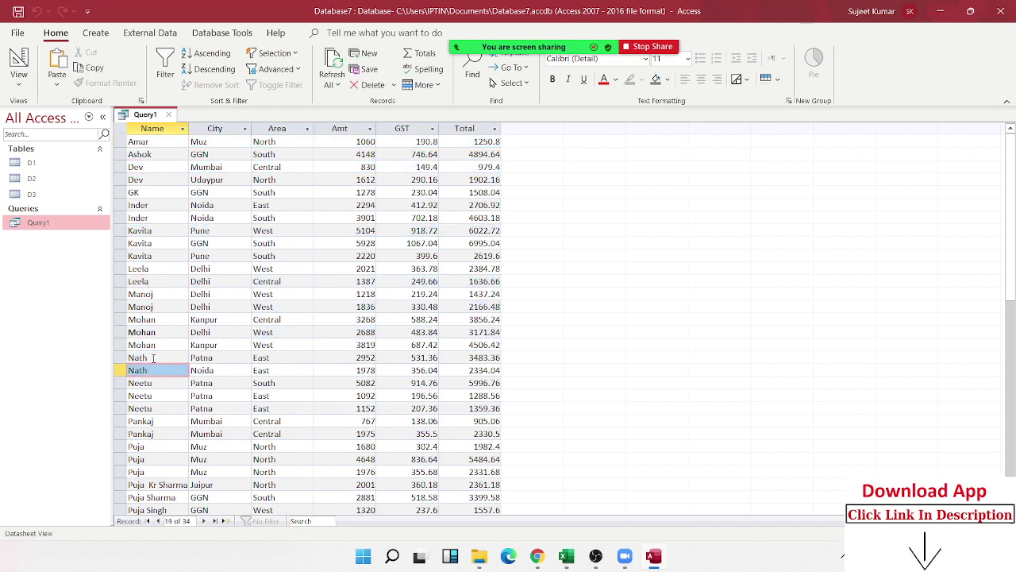
pyautogui.scroll(-2, 157, 343)
pyautogui.scroll(-1, 157, 341)
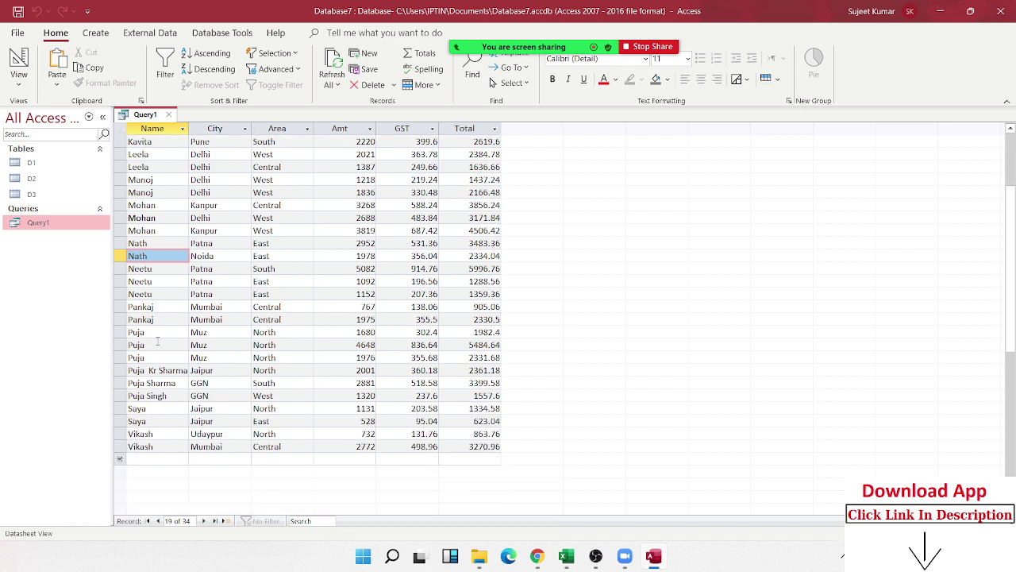
pyautogui.scroll(3, 157, 341)
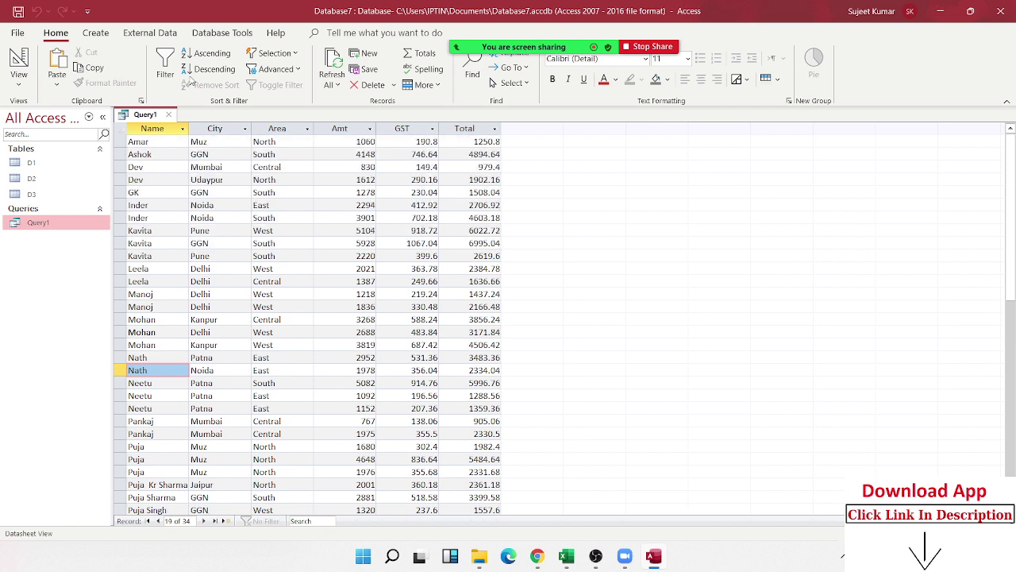
pyautogui.click(169, 115)
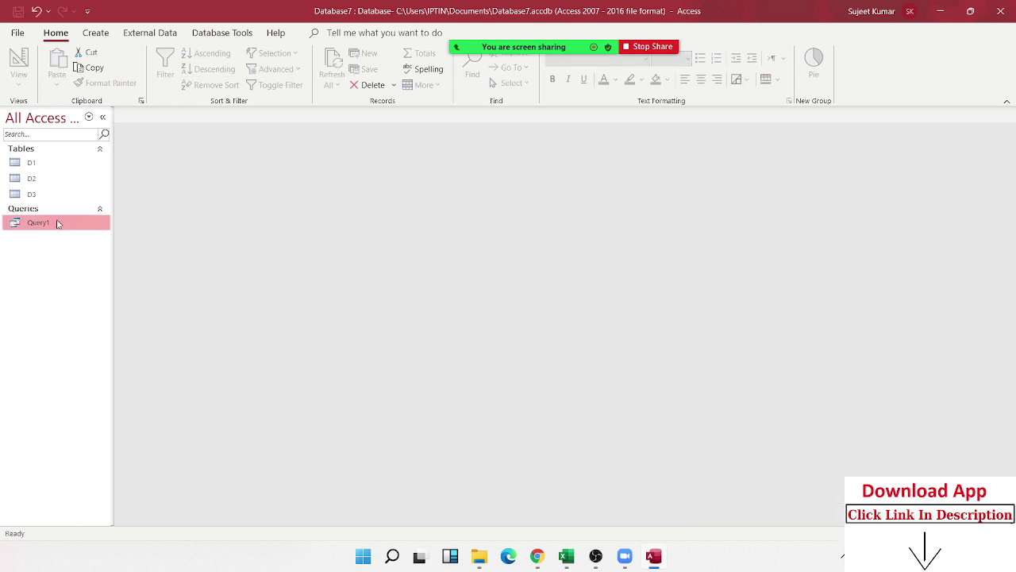
# Step: Reopen Query1 in design view to show the Name sort and calculated fields
pyautogui.rightClick(57, 223)
pyautogui.click(115, 251)
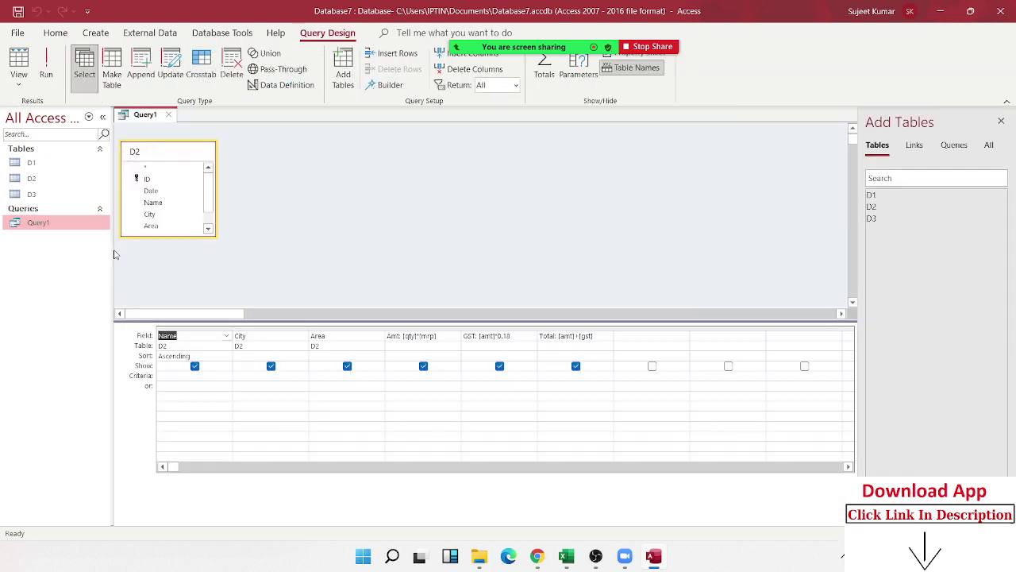